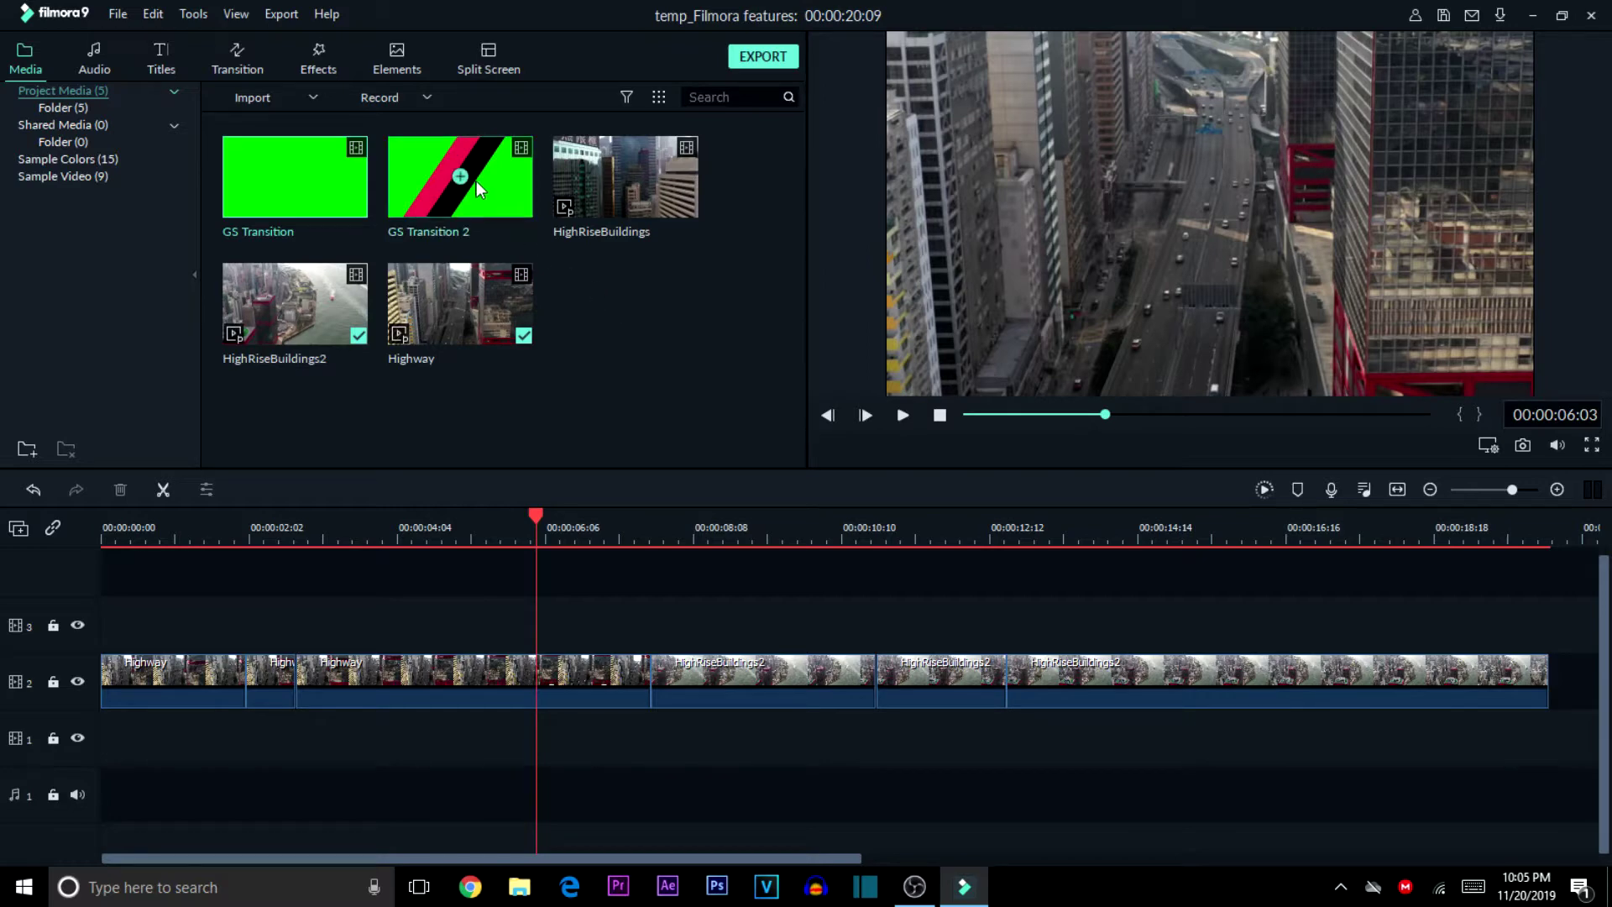
Place GS Transition 2 on track 3 over the city footage, starting near 4 seconds.
left_click(480, 201)
left_click_drag(477, 194, 538, 622)
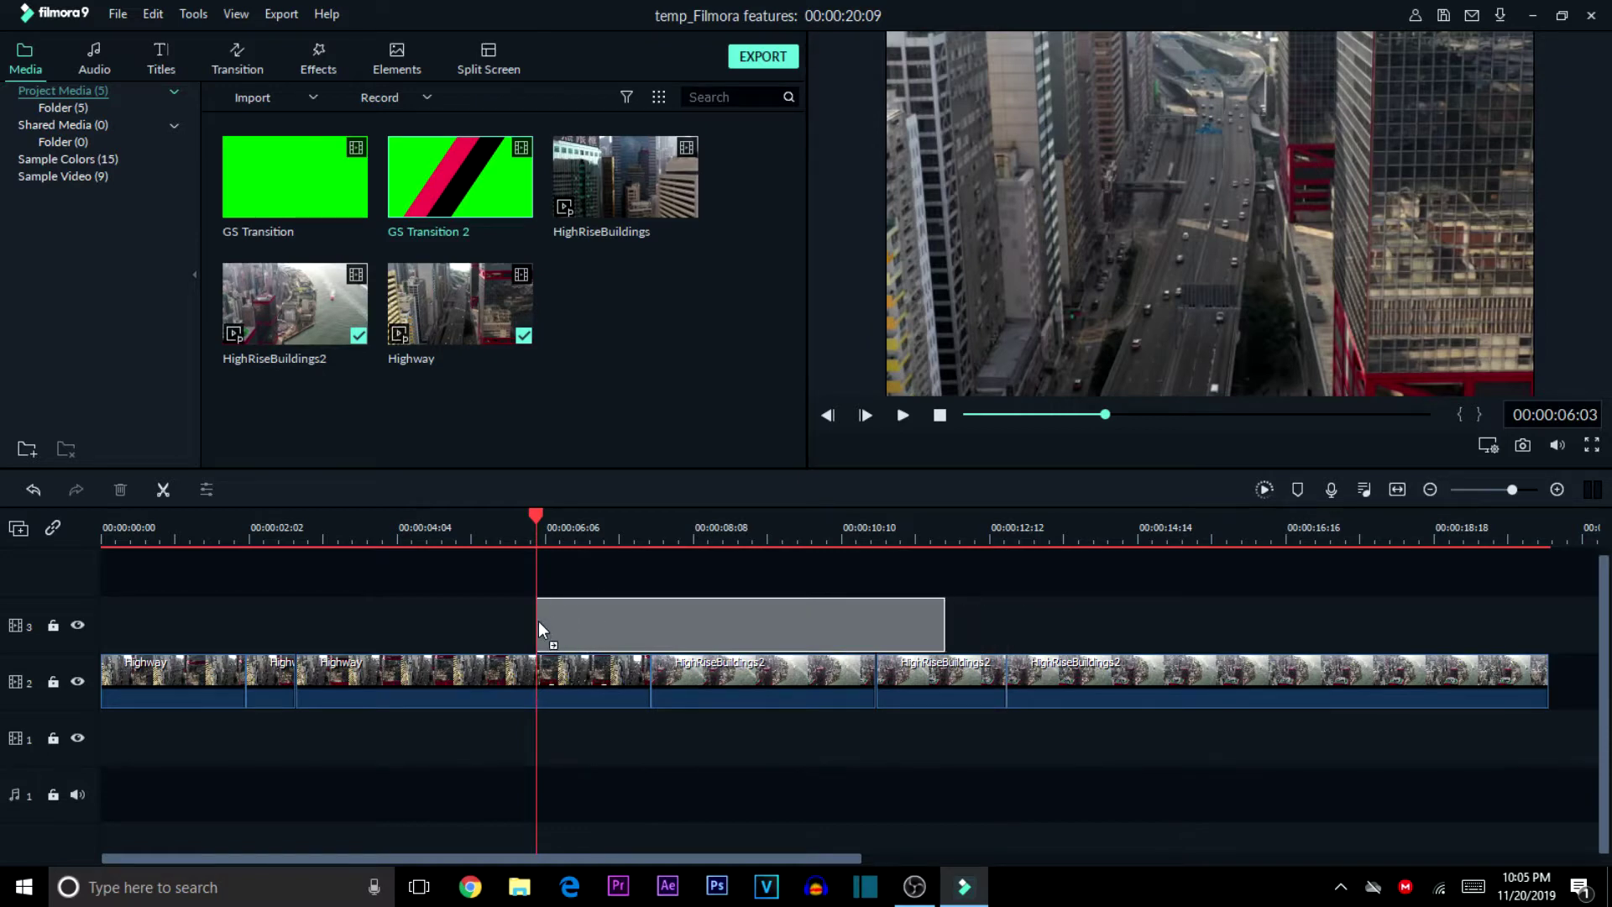
left_click_drag(715, 636, 631, 621)
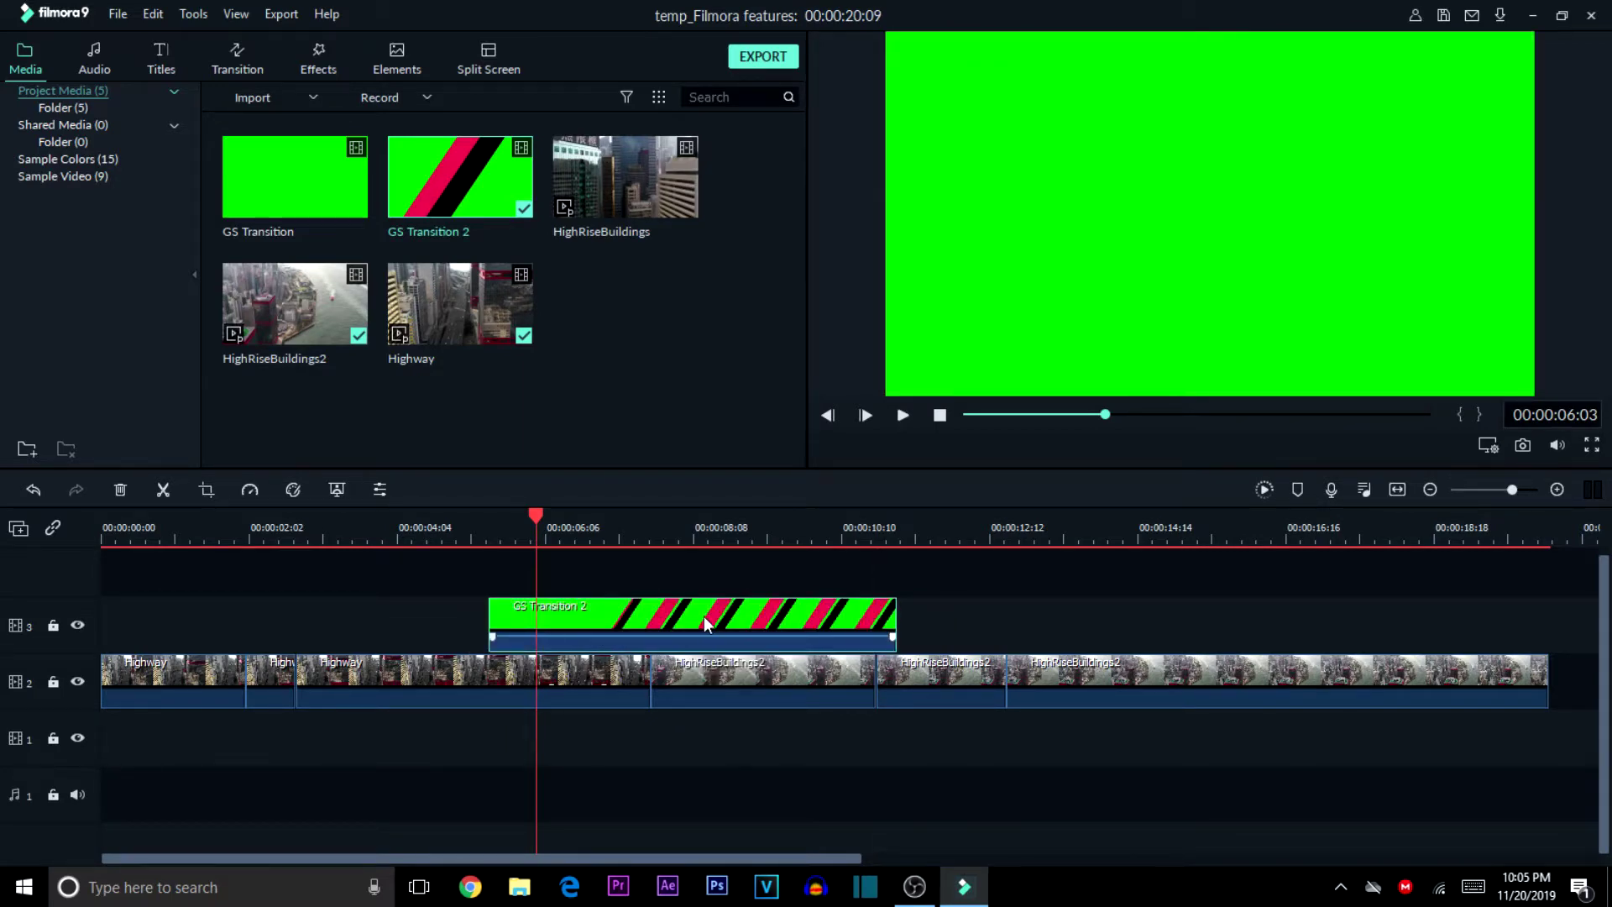
left_click_drag(693, 613, 751, 624)
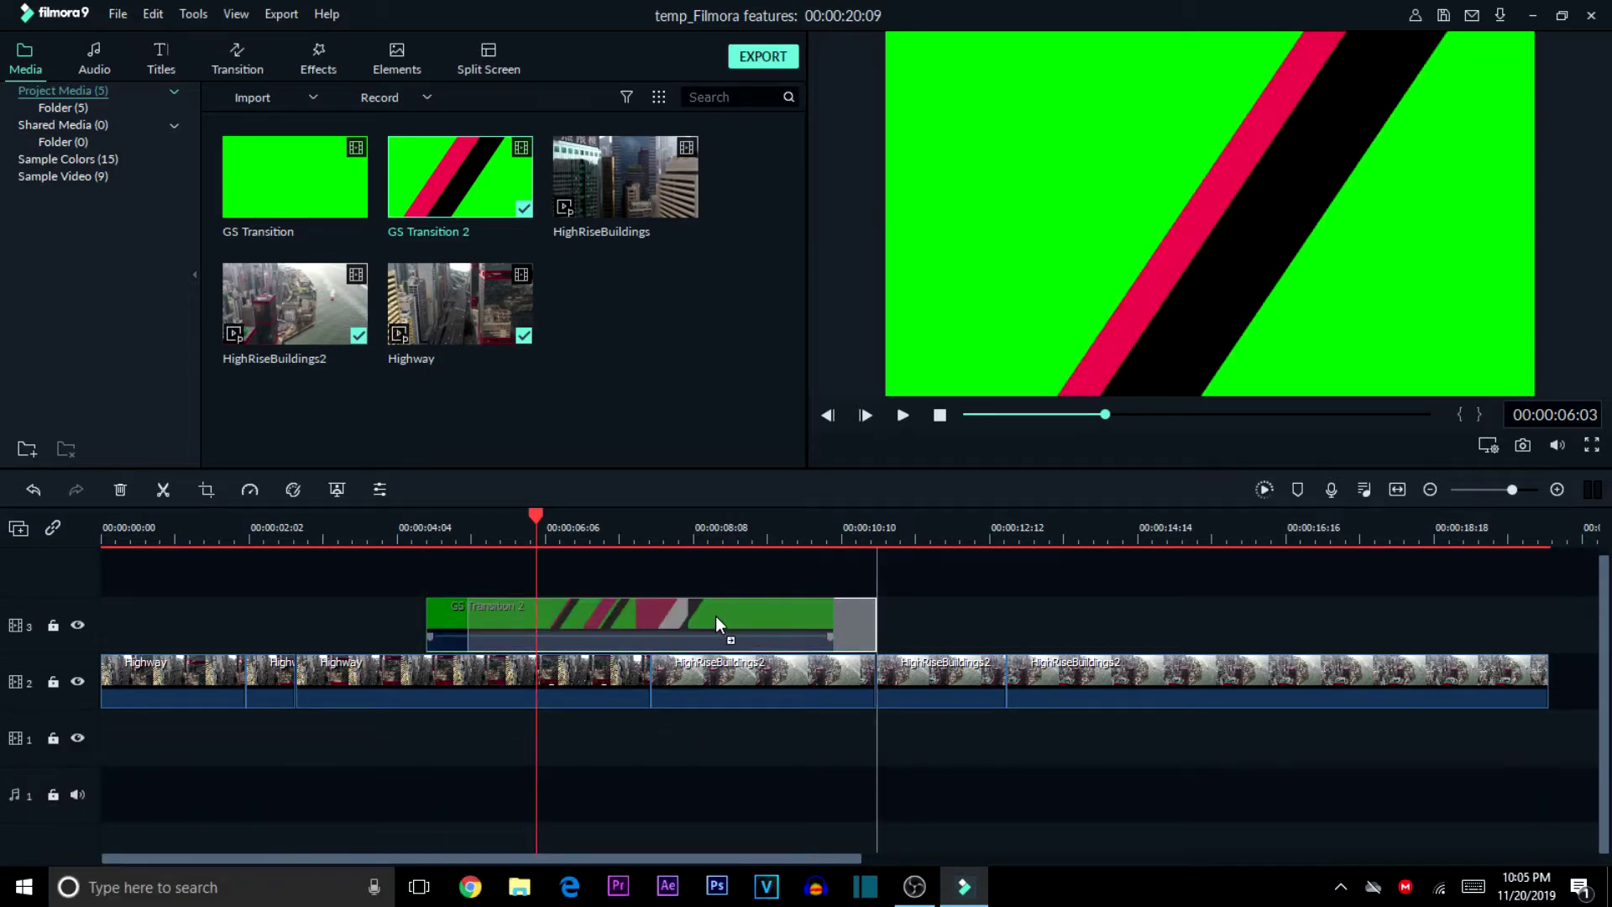
left_click_drag(717, 616, 716, 616)
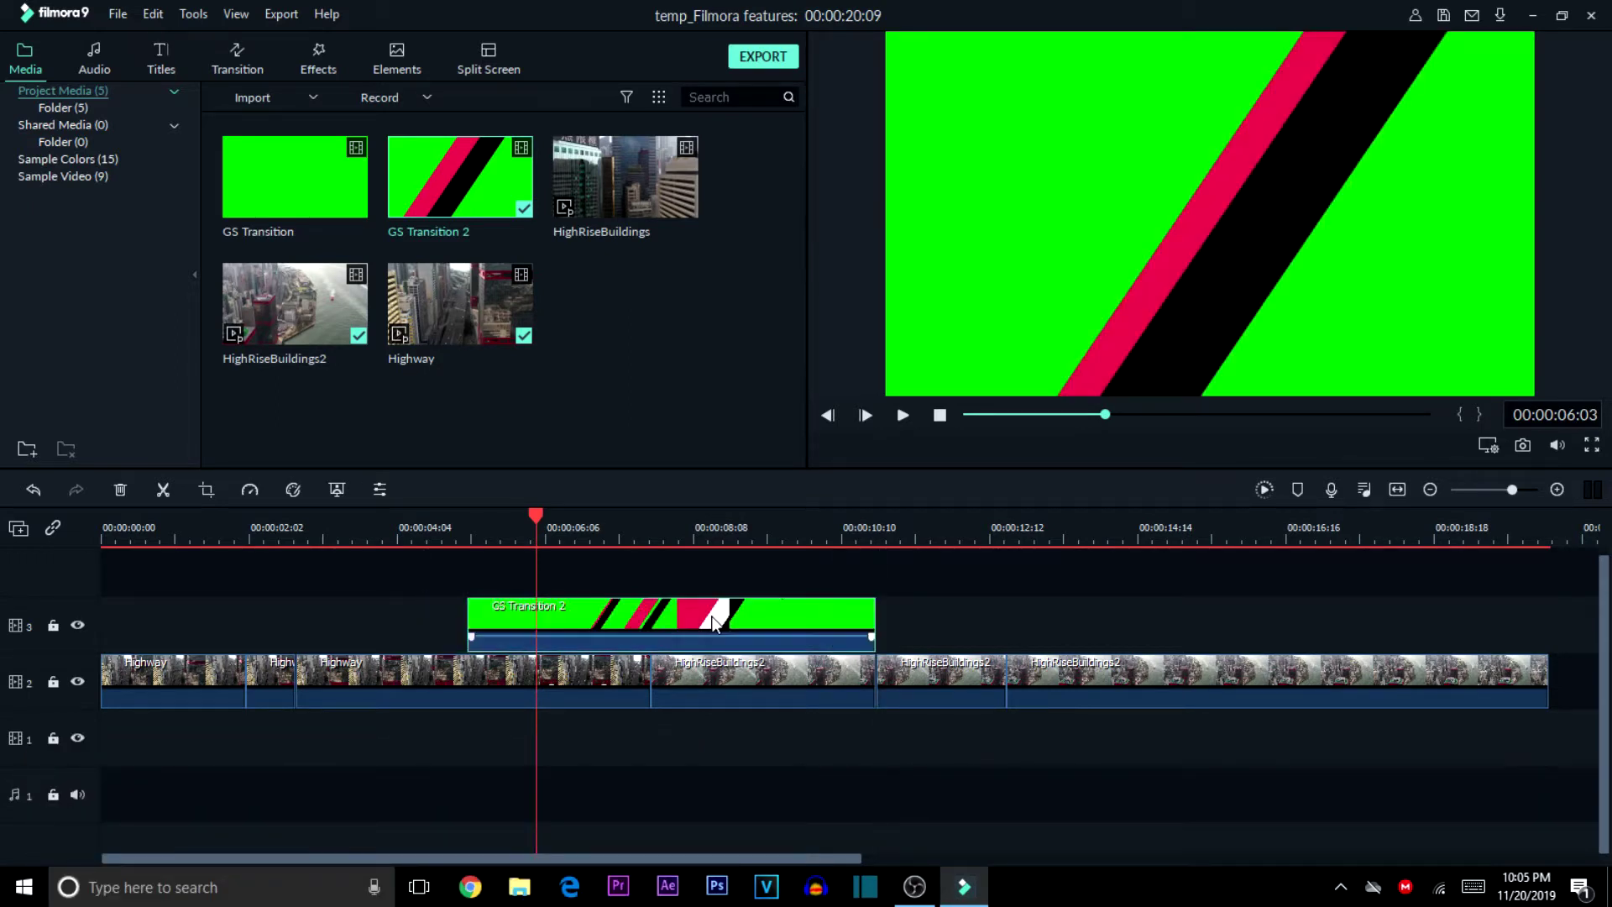
Apply Green Screen chroma key to GS Transition 2, check it at 00:00:06:19, and confirm.
right_click(662, 623)
left_click(708, 548)
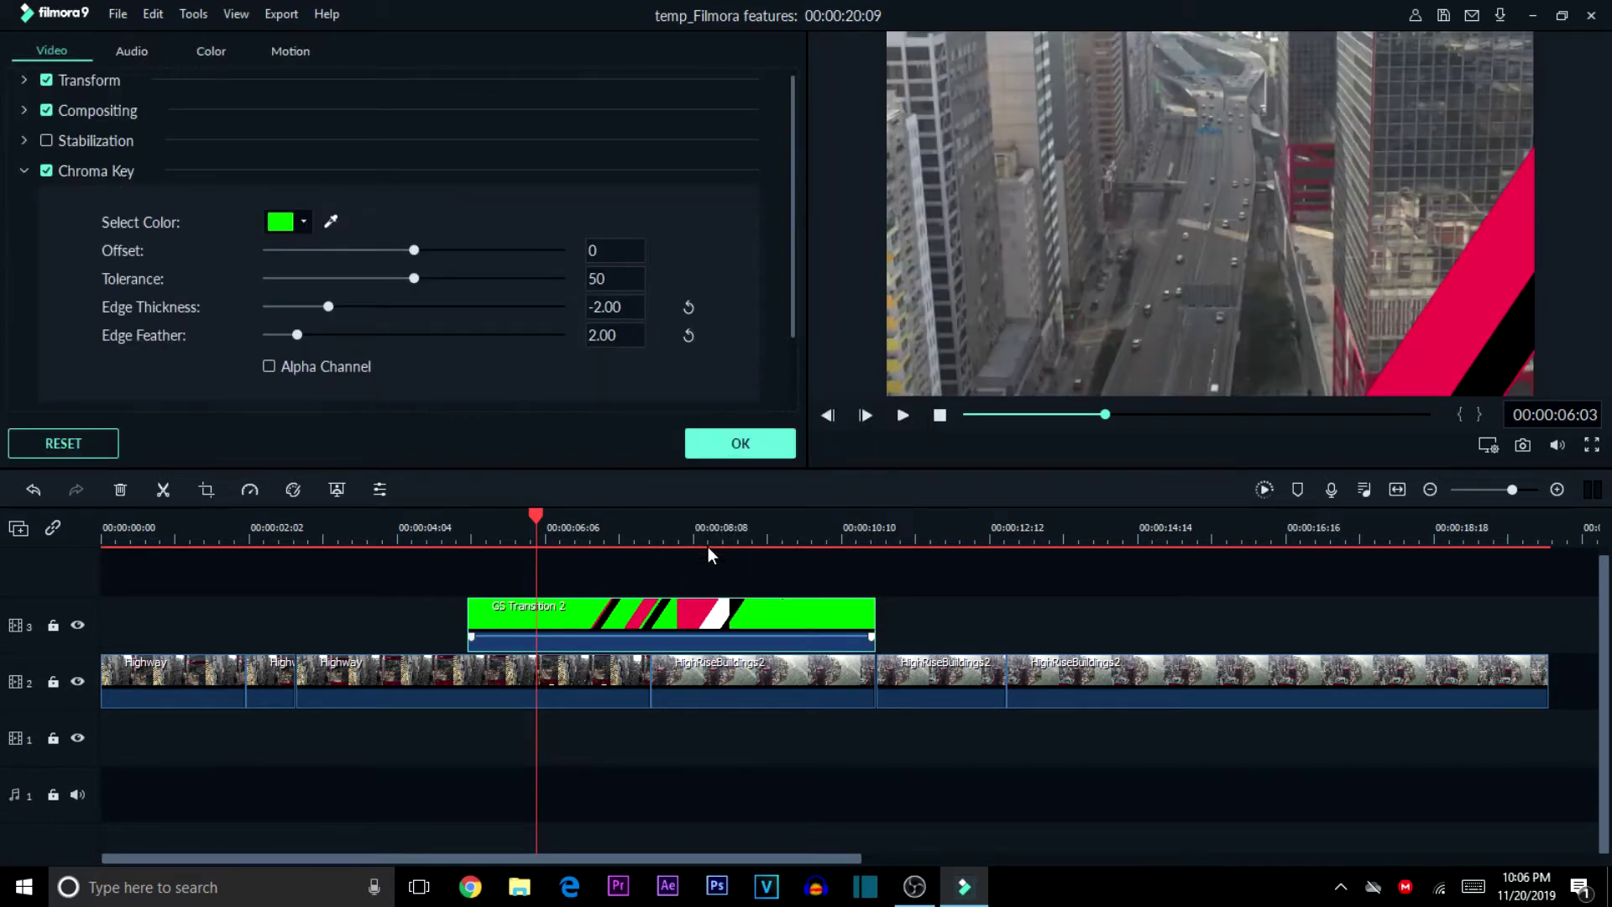
left_click(706, 573)
left_click_drag(536, 516, 586, 522)
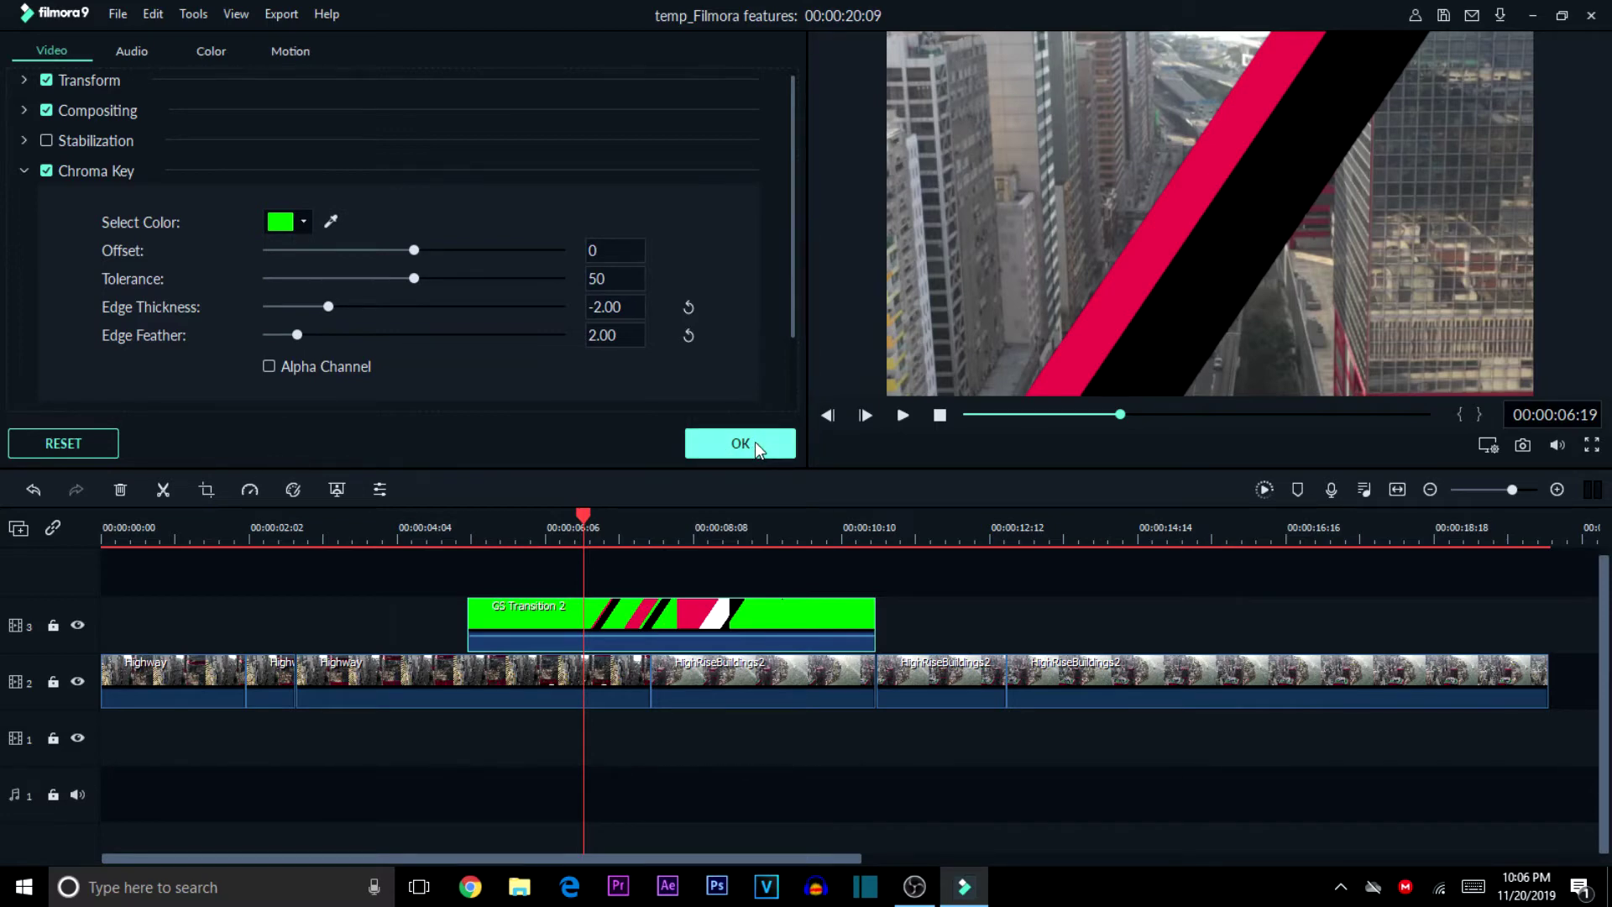
left_click(747, 445)
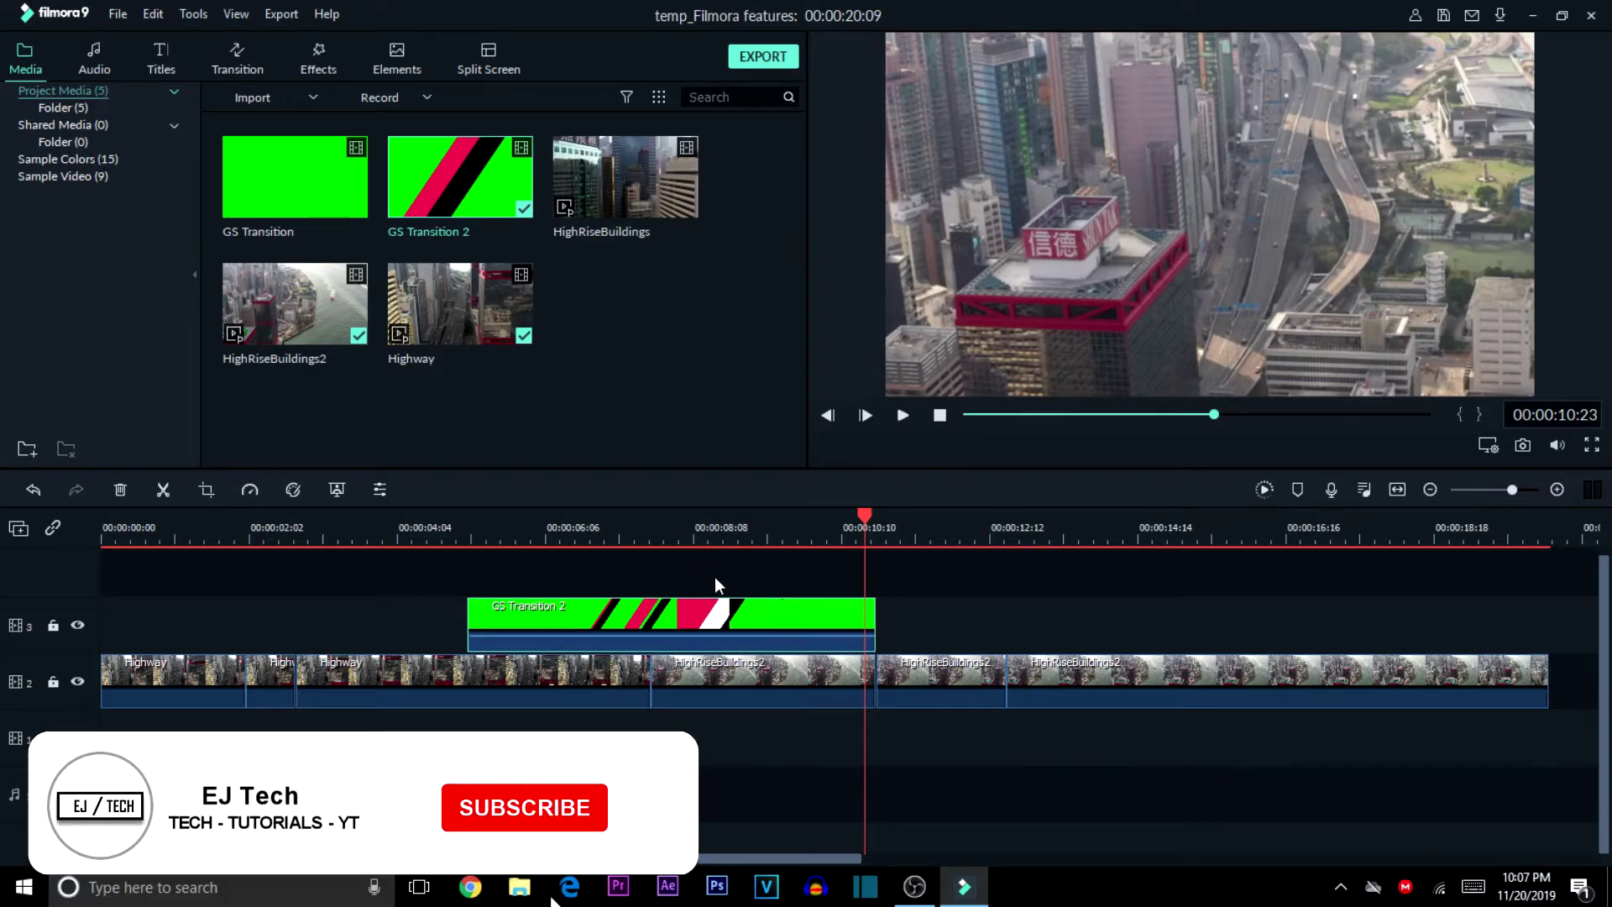
Rename the exported video to 'City shot' in the export settings.
left_click(780, 58)
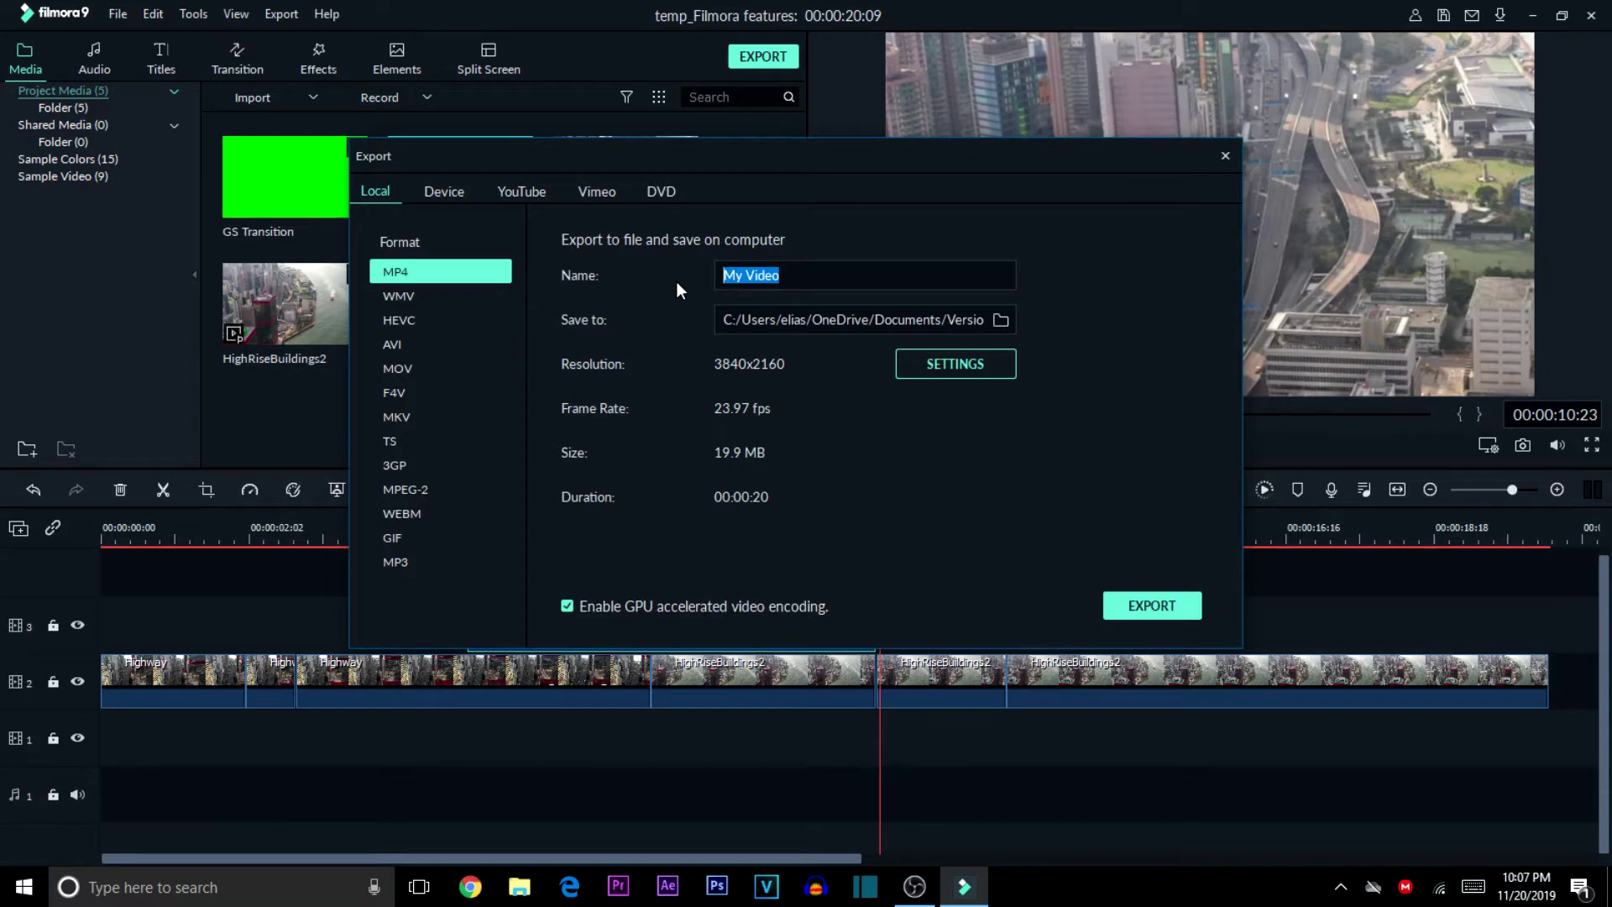
key("BackSpace")
type("City shot")
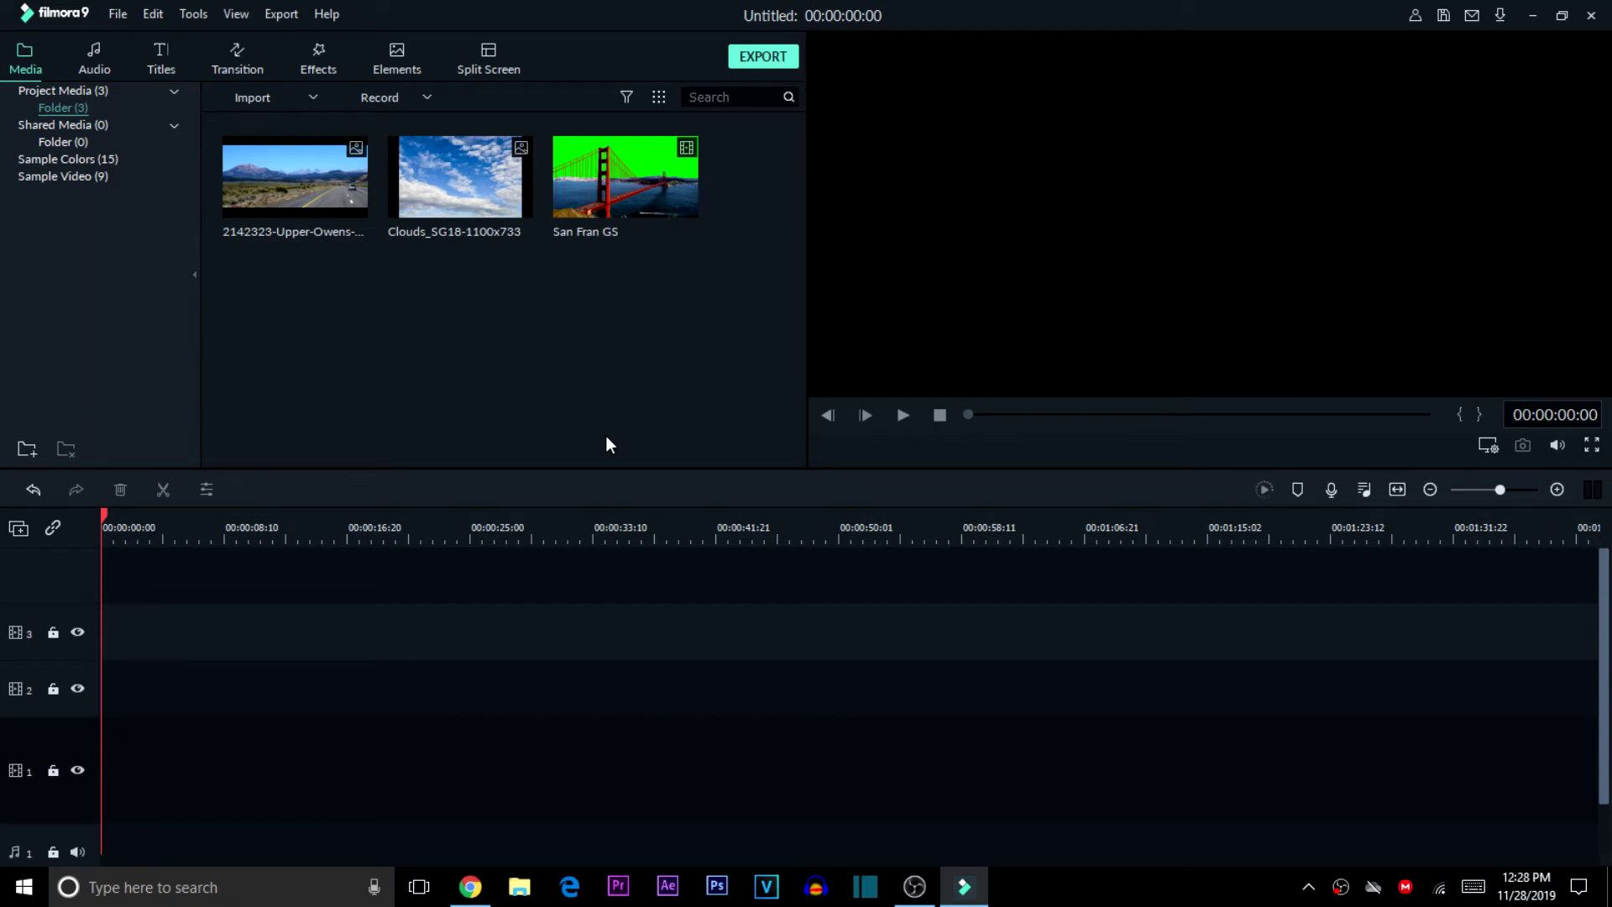
Put the San Fran GS clip at the start of track 3 and play it in the preview.
left_click(482, 209)
left_click(626, 161)
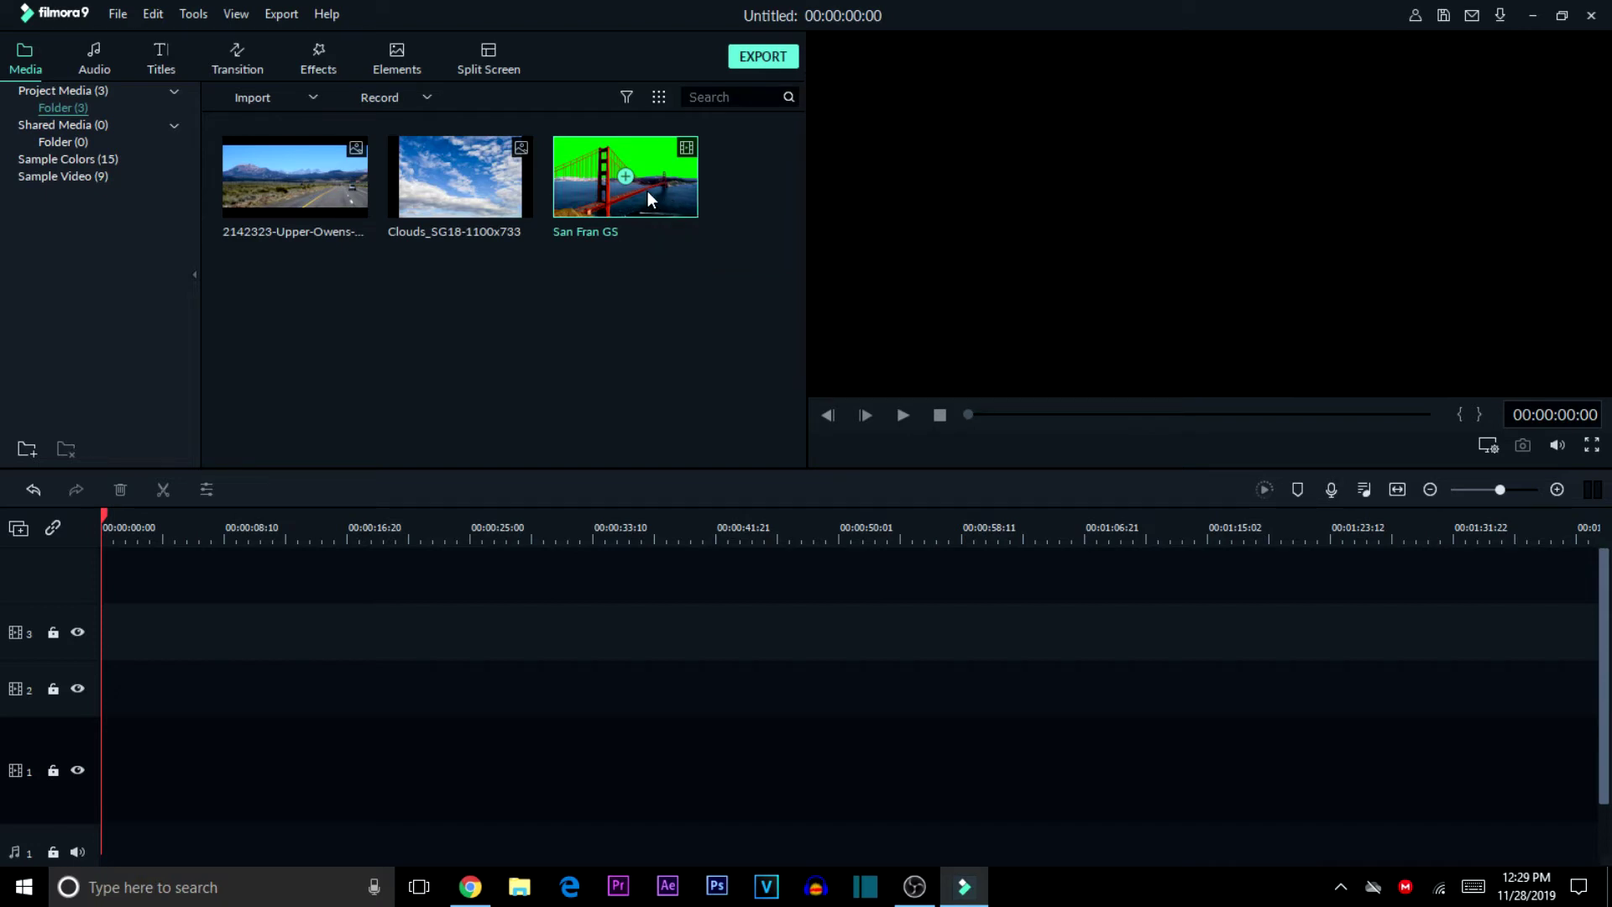
left_click_drag(648, 200, 114, 638)
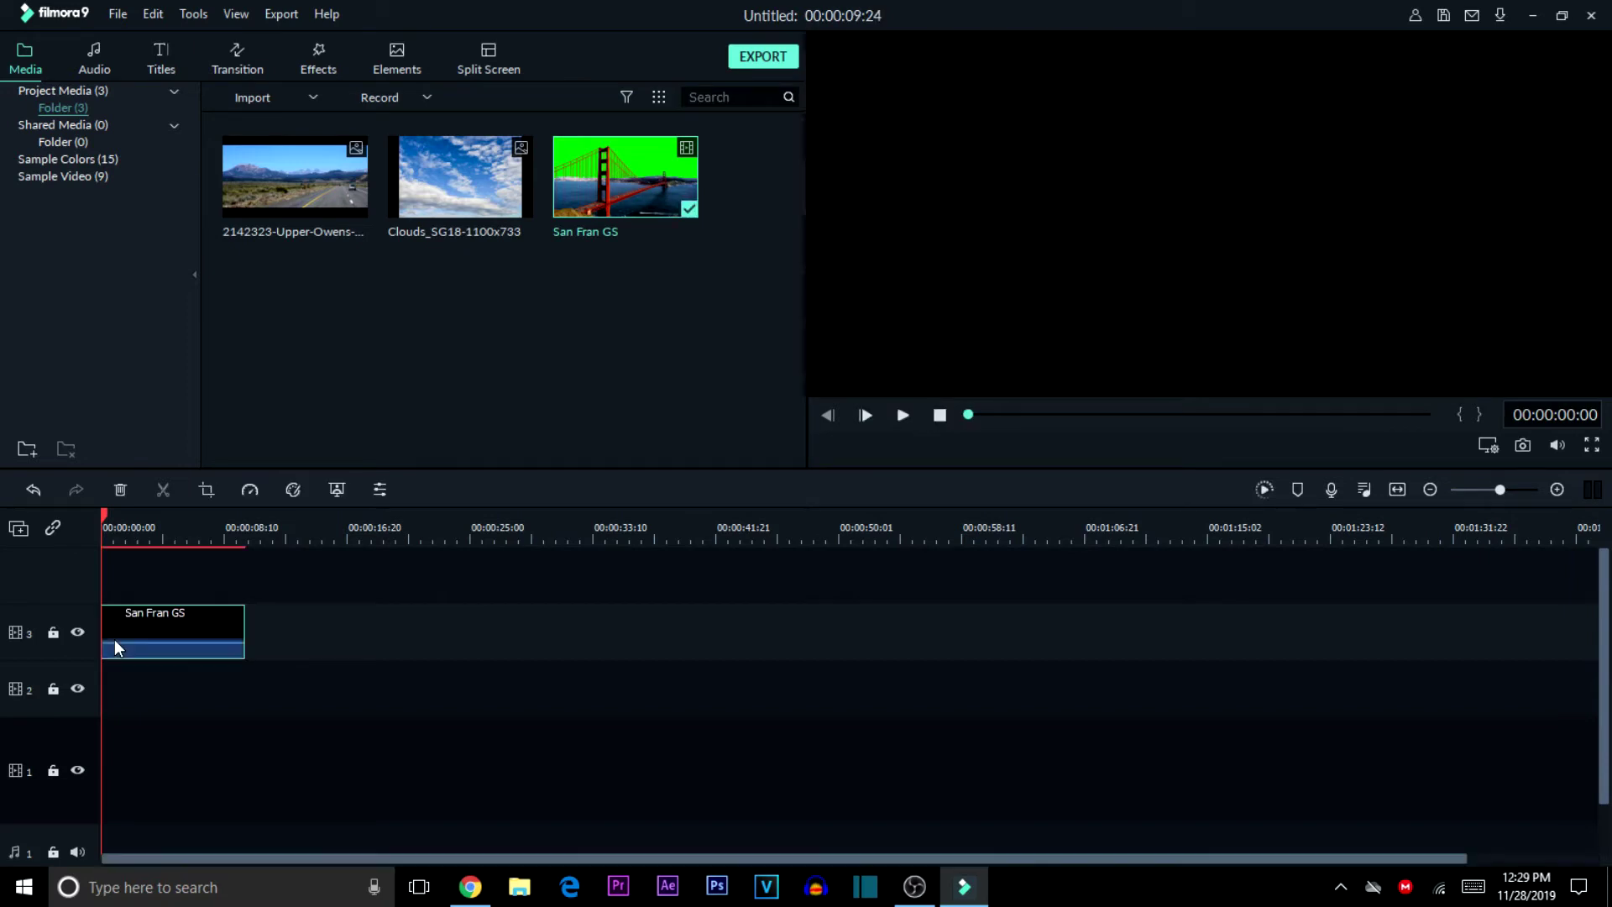
left_click(102, 515)
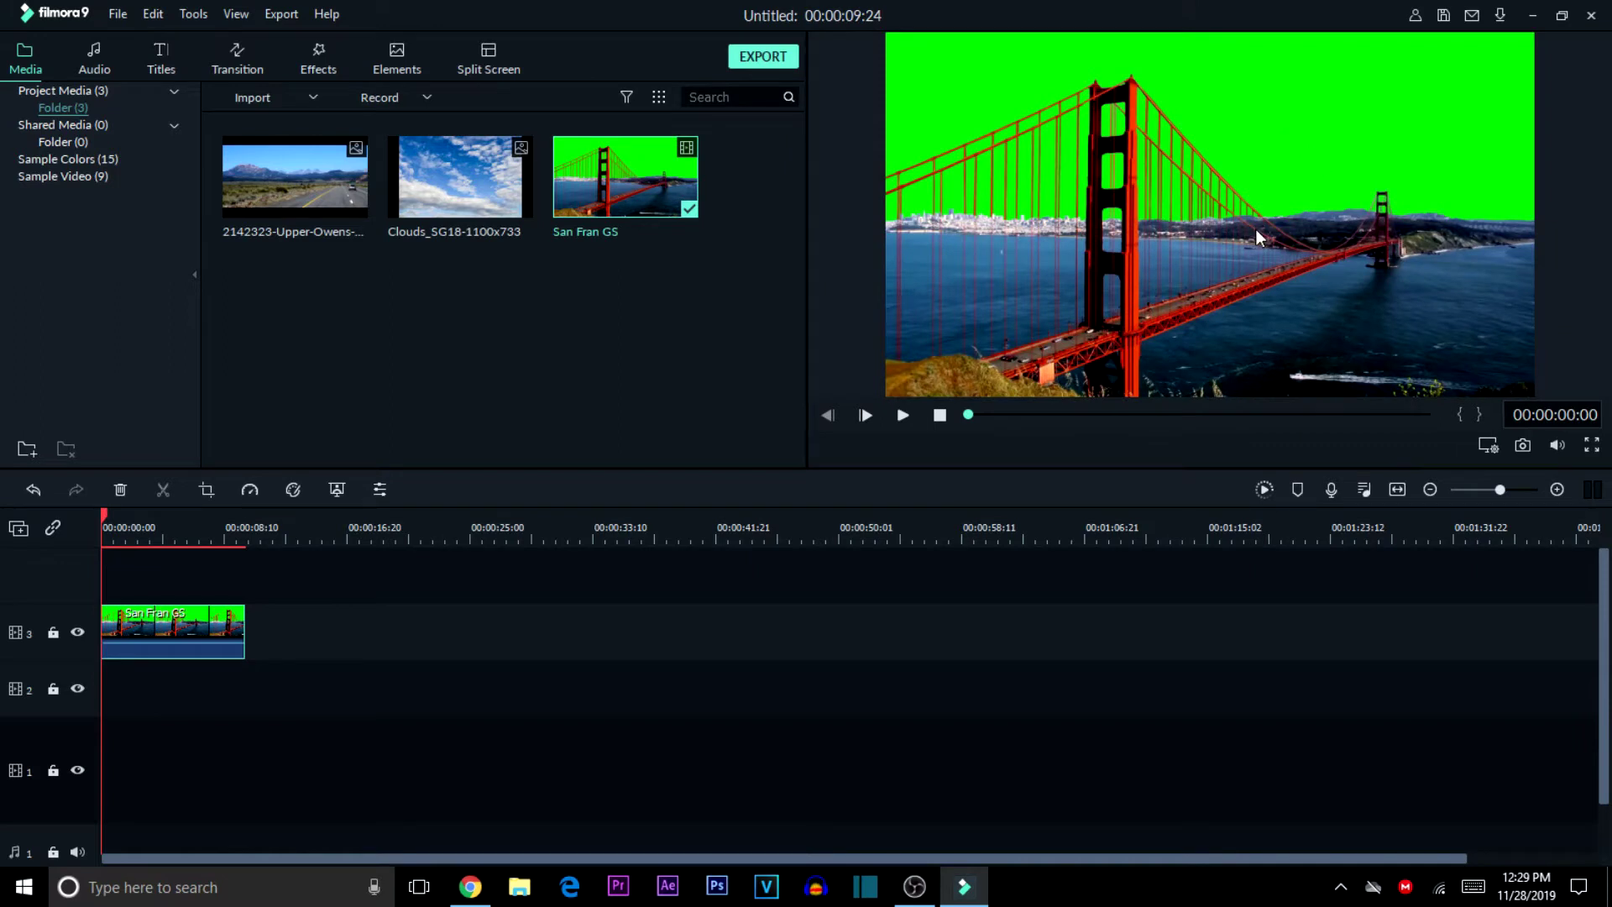
left_click(904, 415)
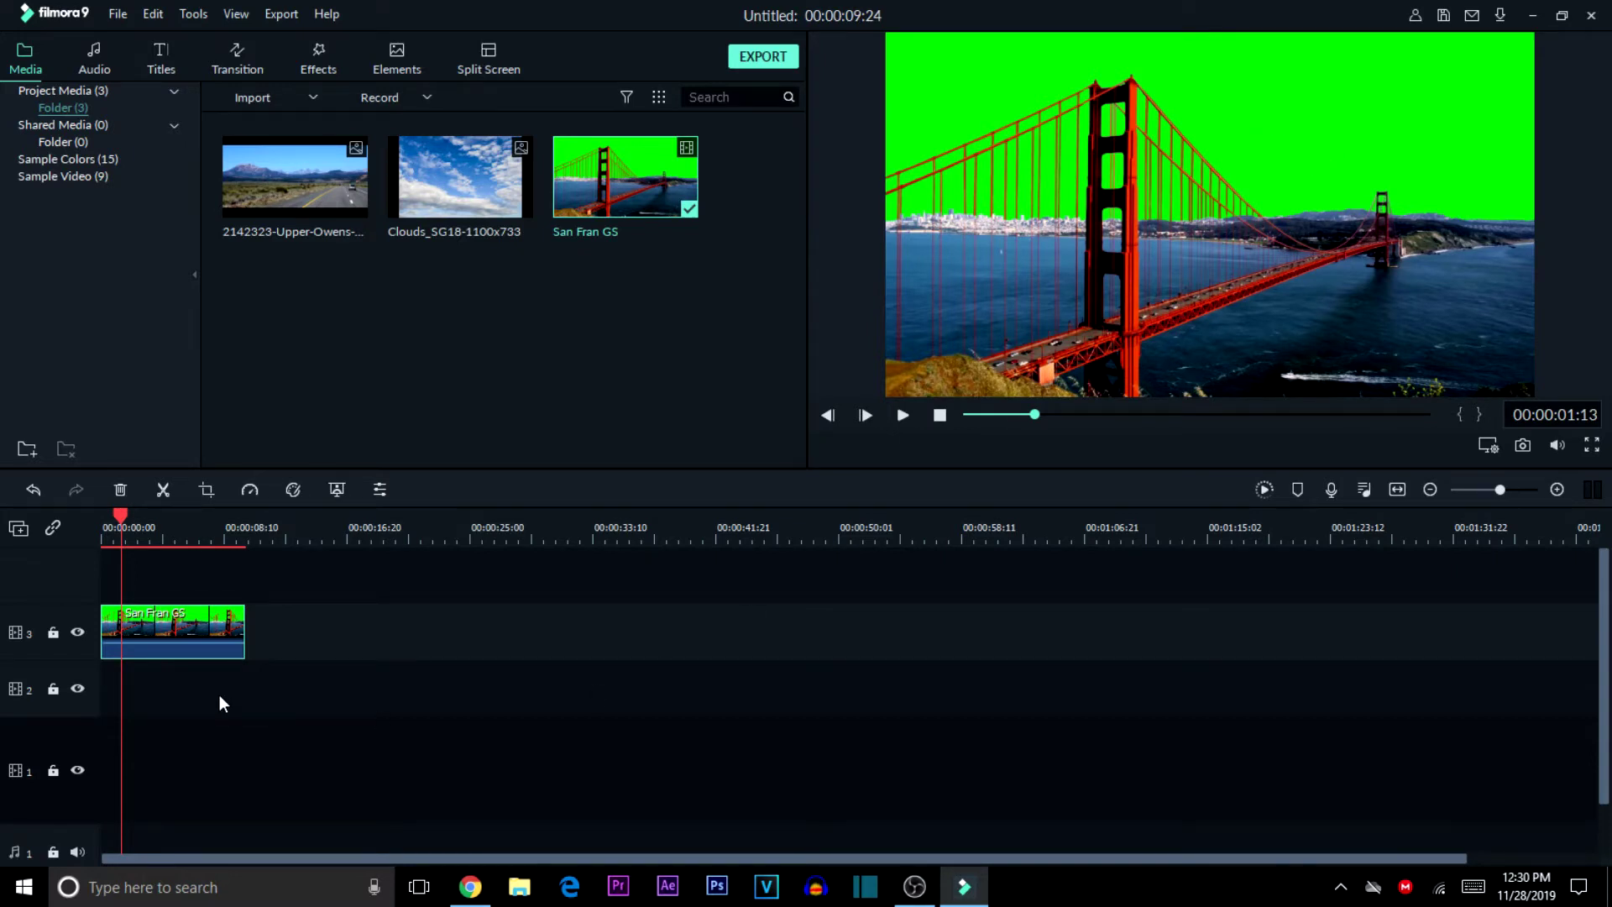
Lay the Clouds_SG18-1100x733 image on track 2 beneath the San Fran GS clip.
left_click(486, 213)
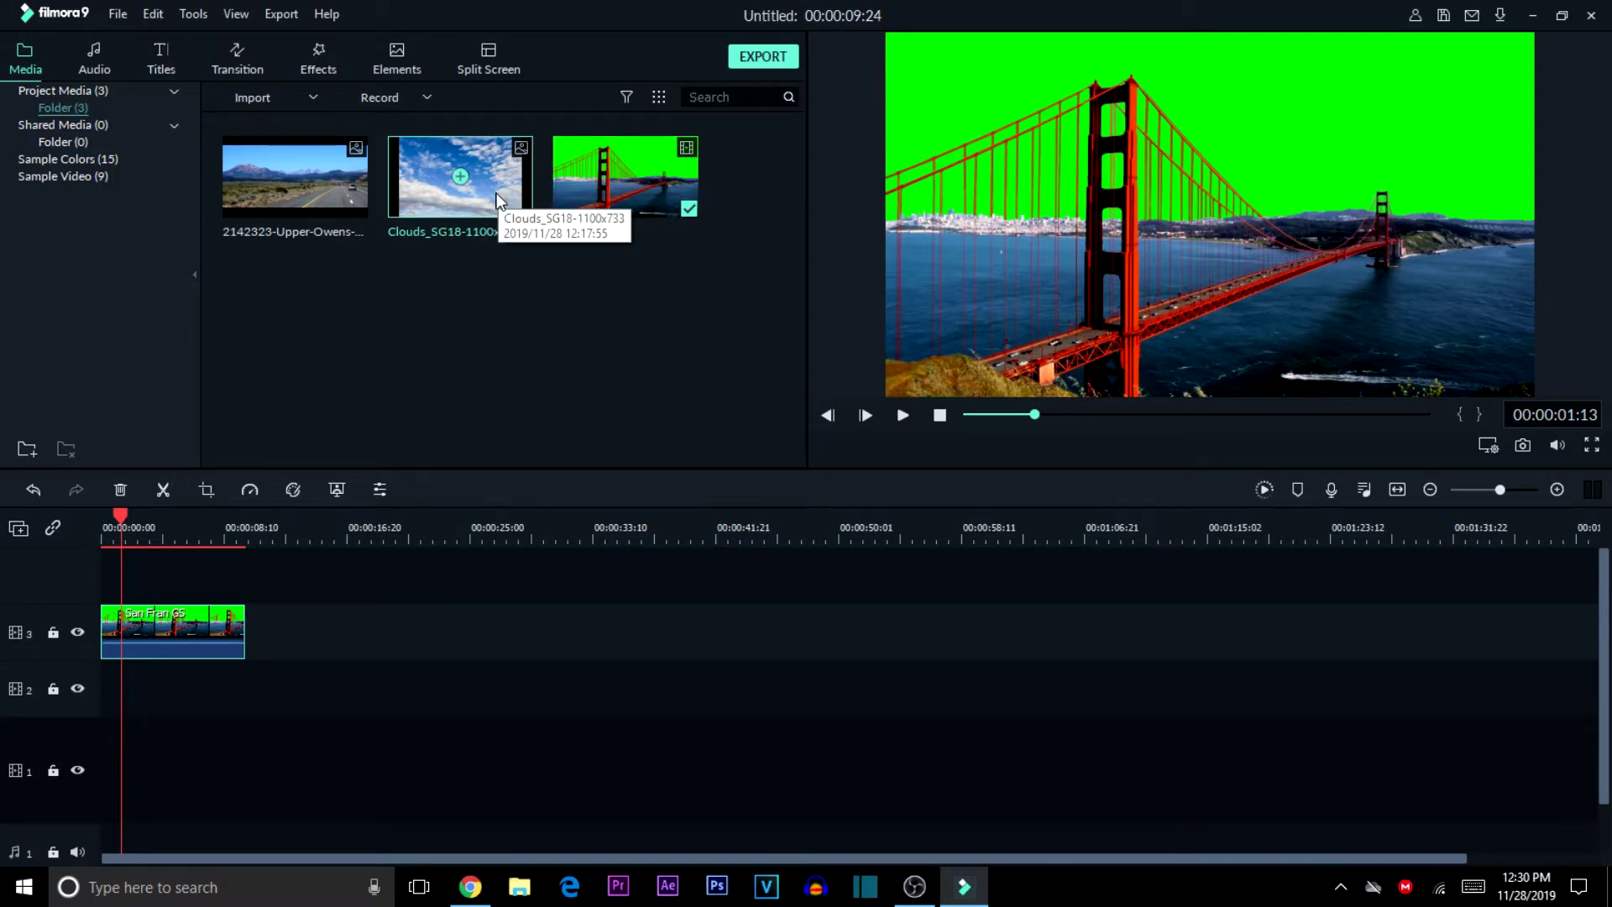
left_click_drag(490, 216, 245, 686)
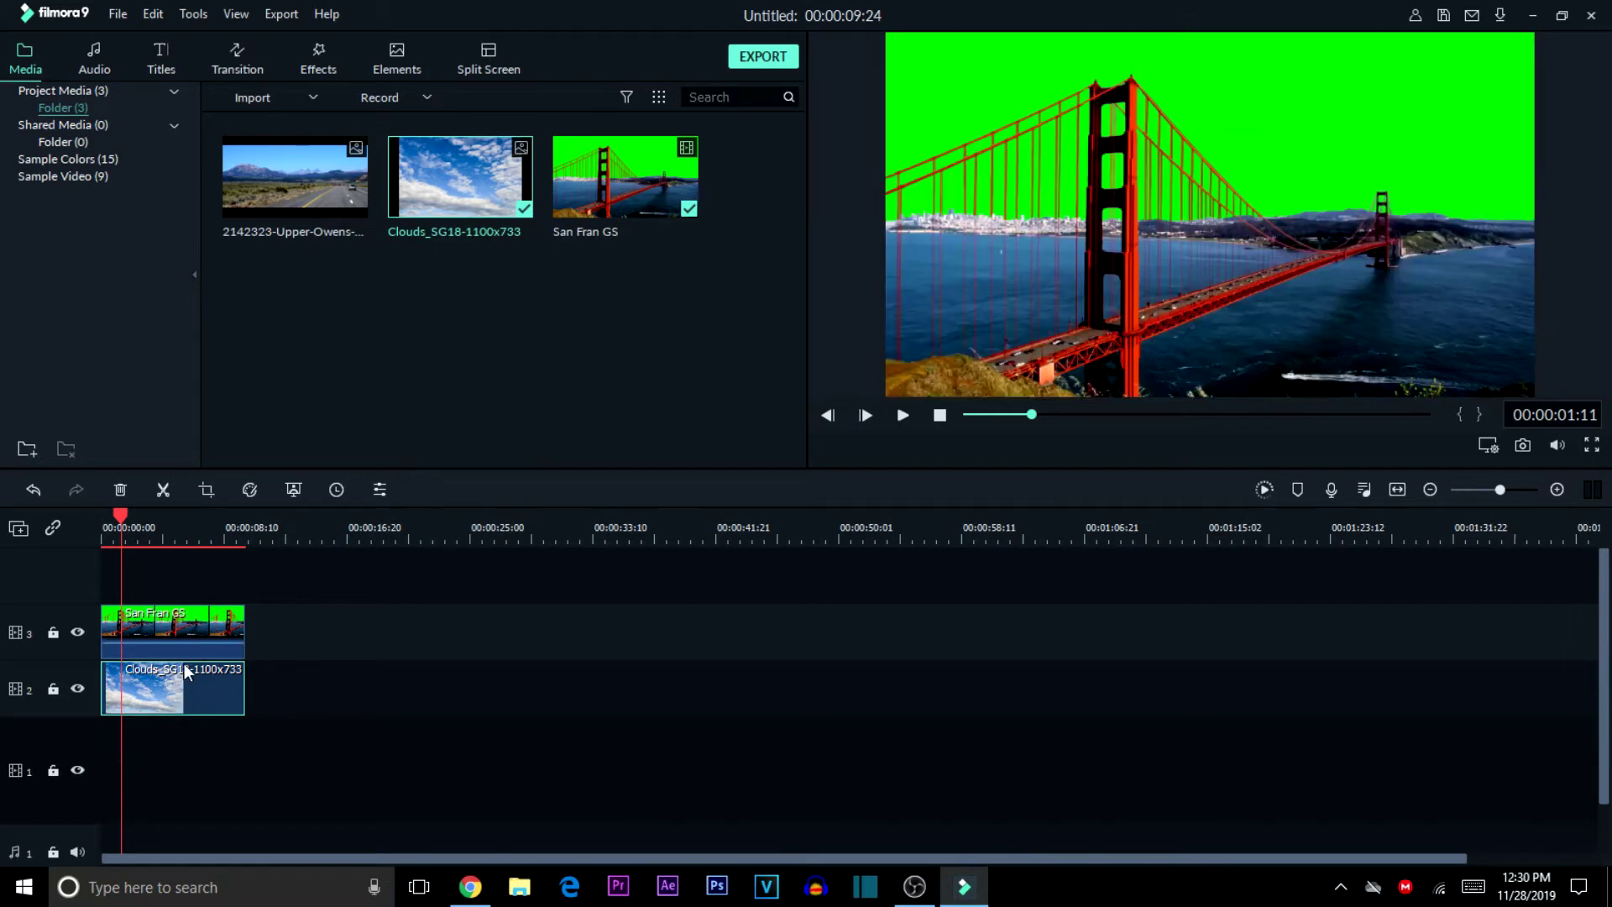
left_click(180, 640)
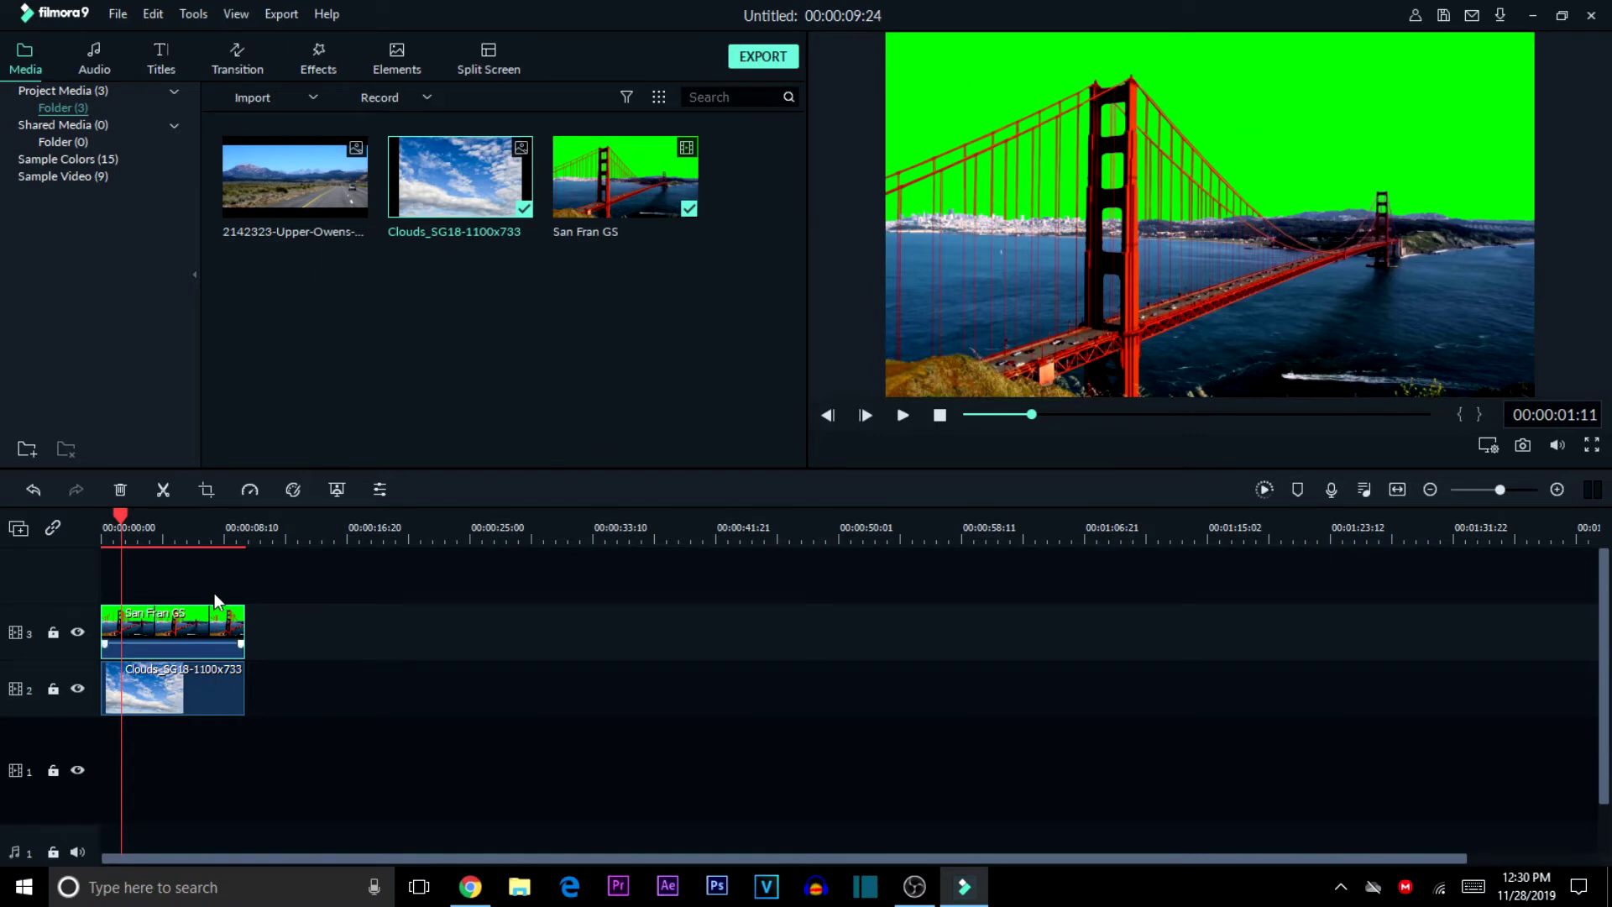
Key out the San Fran GS green background by sampling it with the Chroma Key eyedropper.
right_click(199, 618)
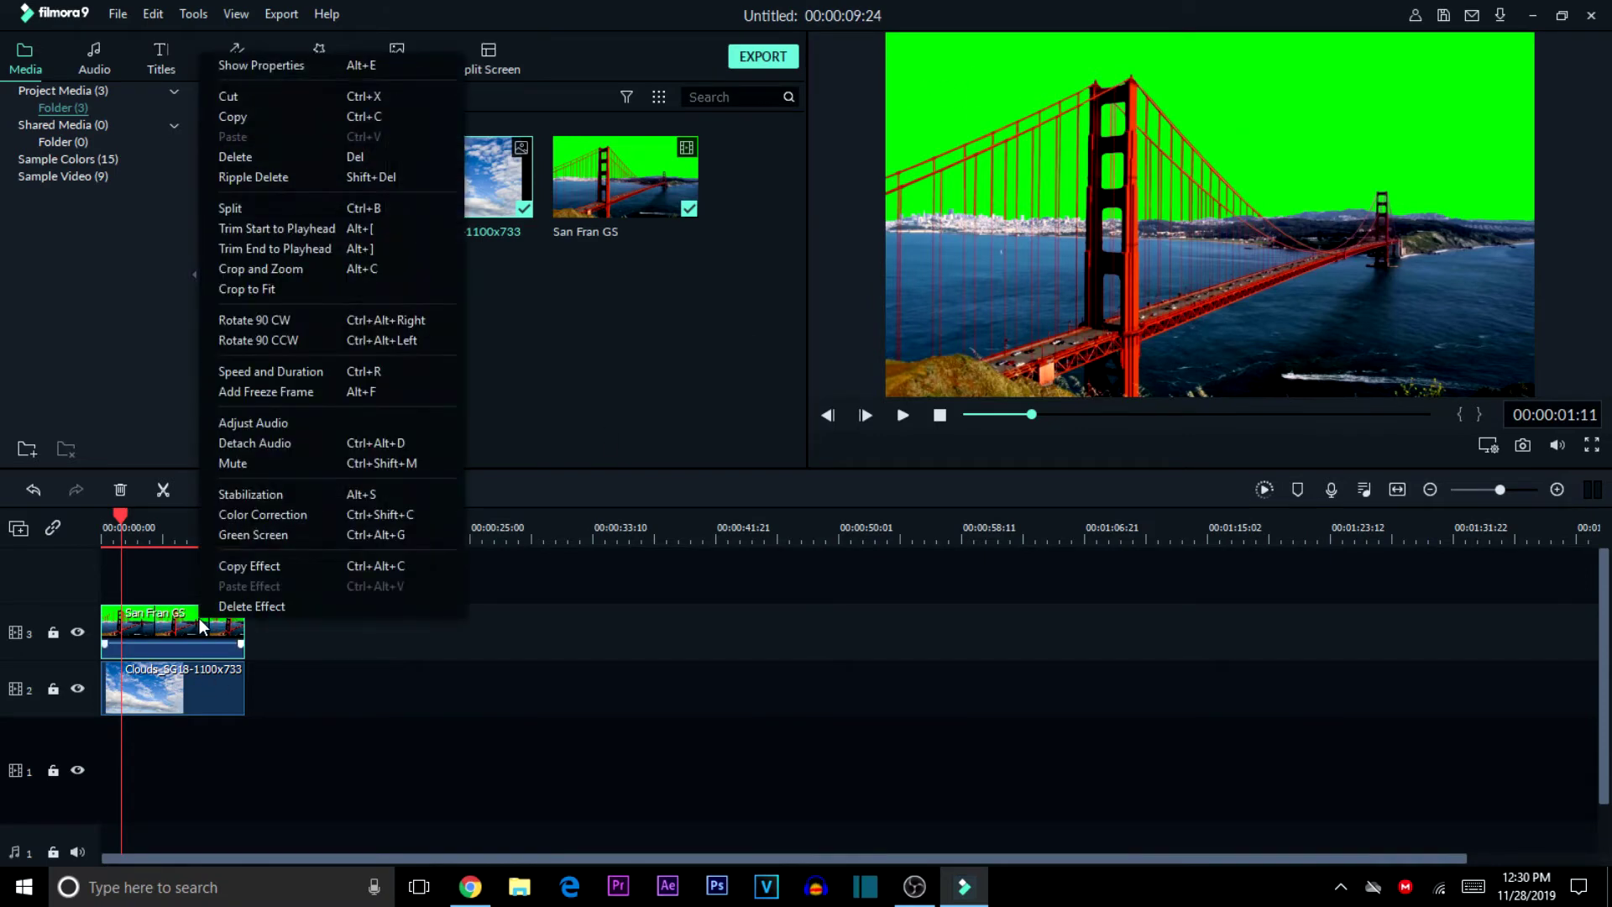
left_click(249, 535)
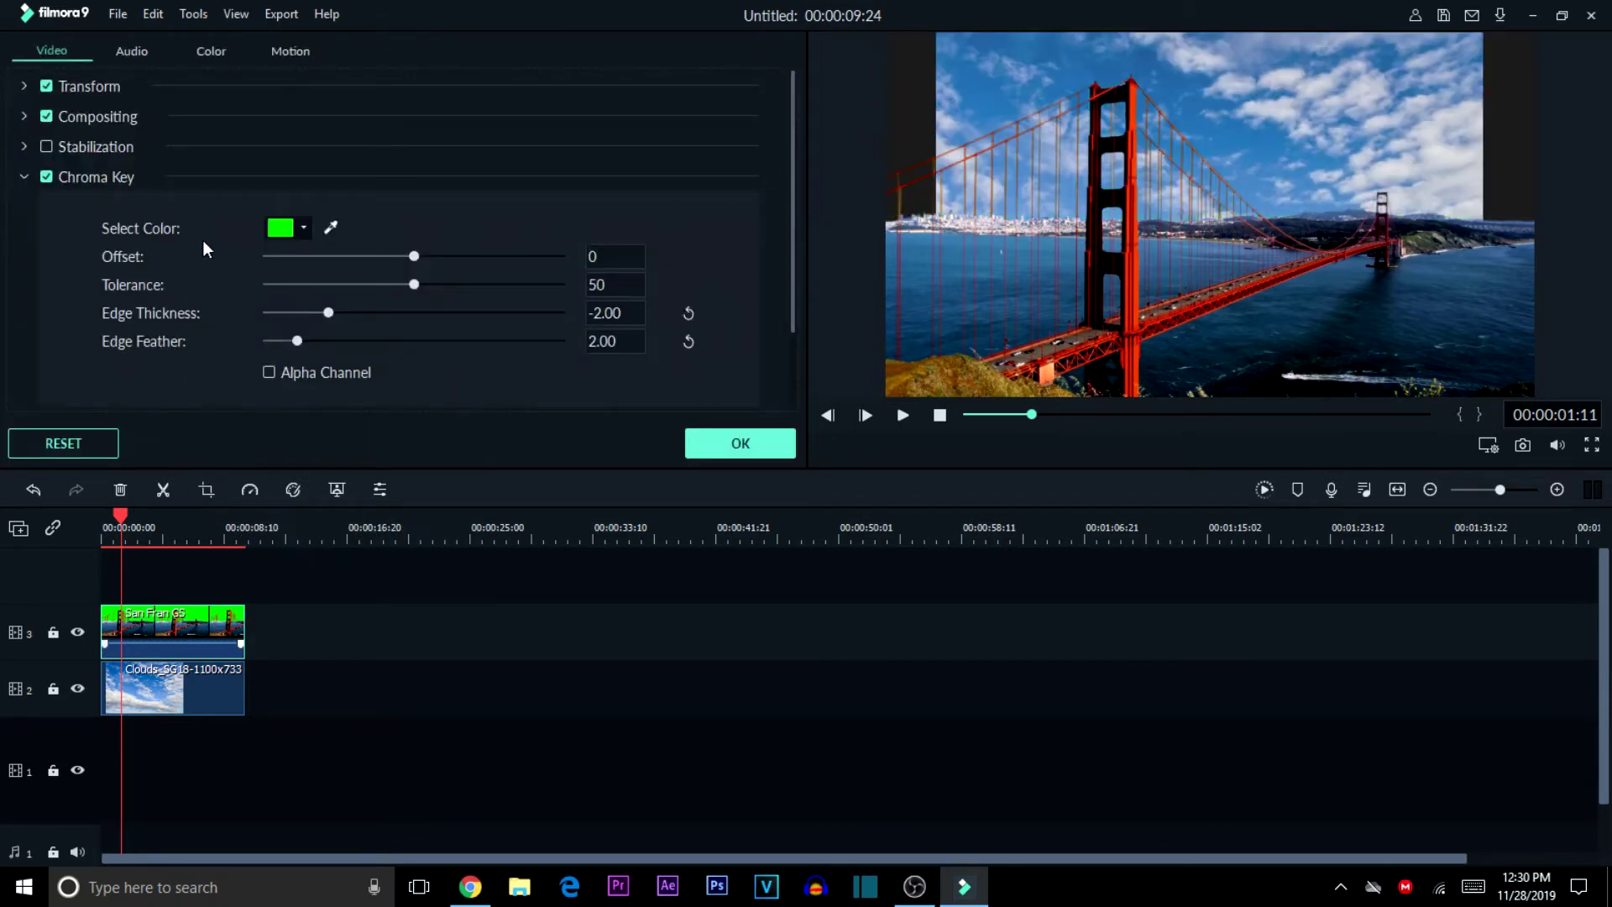
left_click(331, 225)
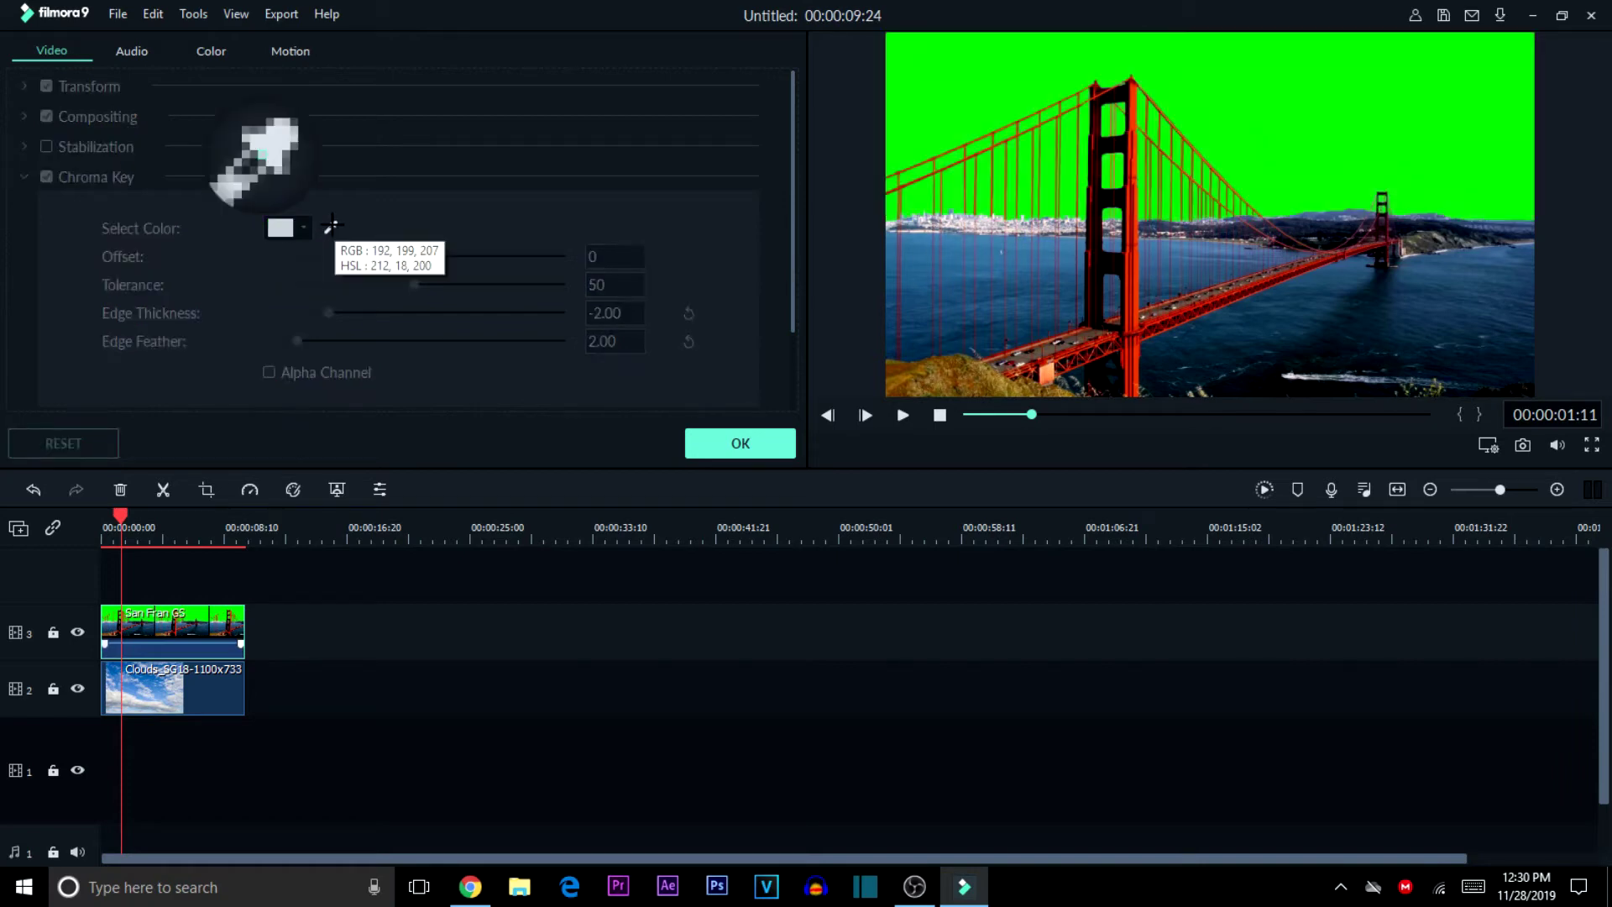
left_click(990, 74)
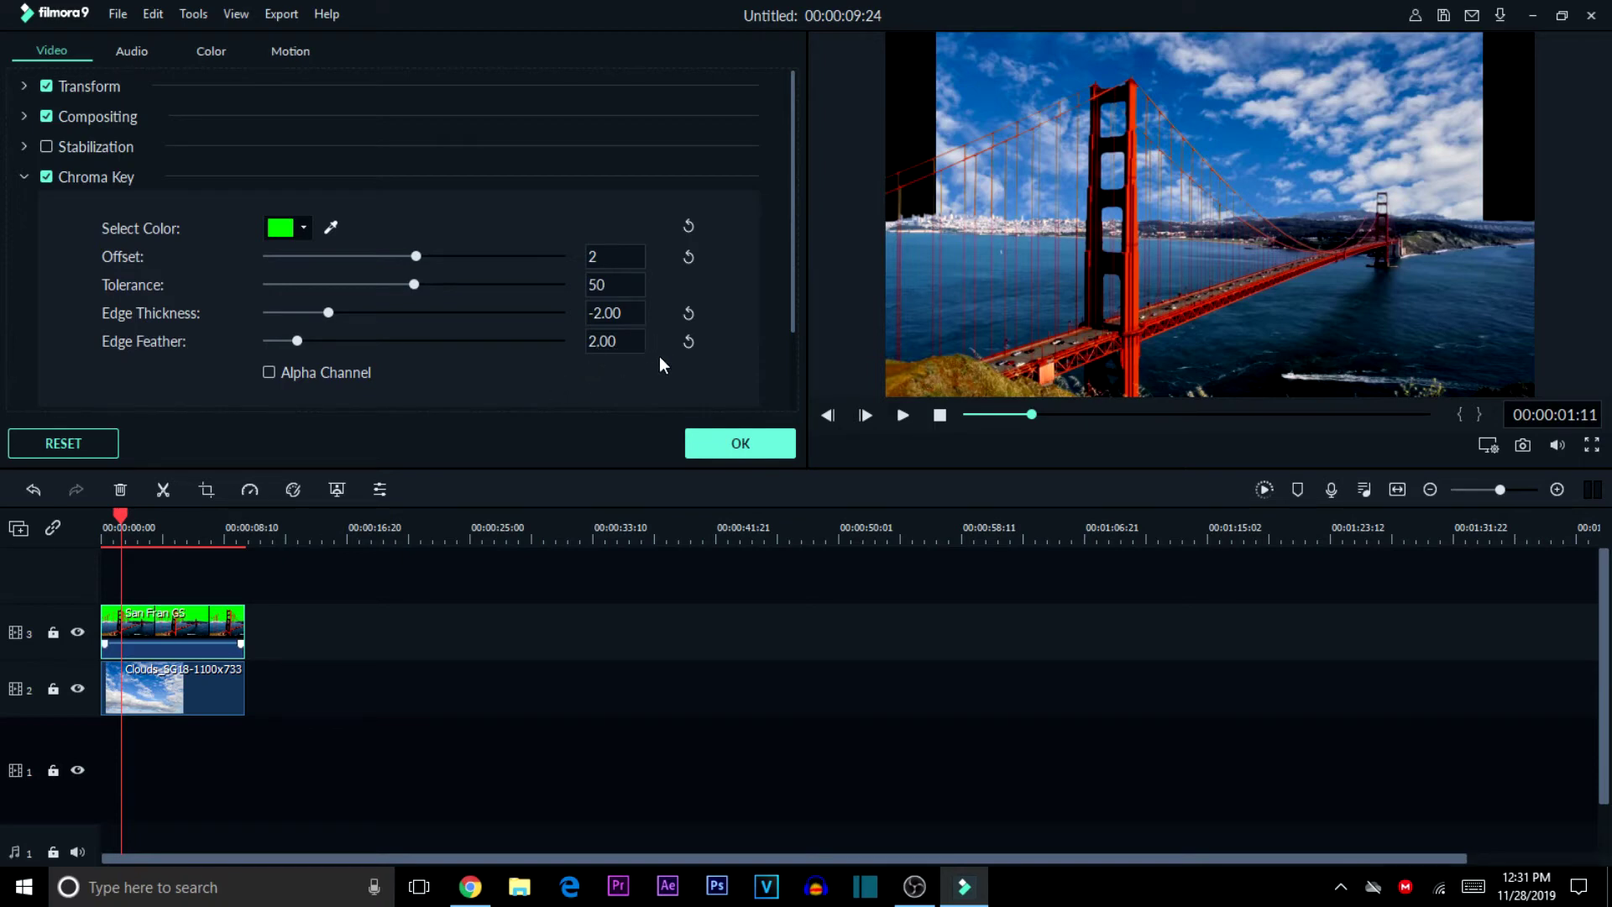
Confirm the chroma key, then select the Clouds clip on track 2 for transforming.
left_click(739, 445)
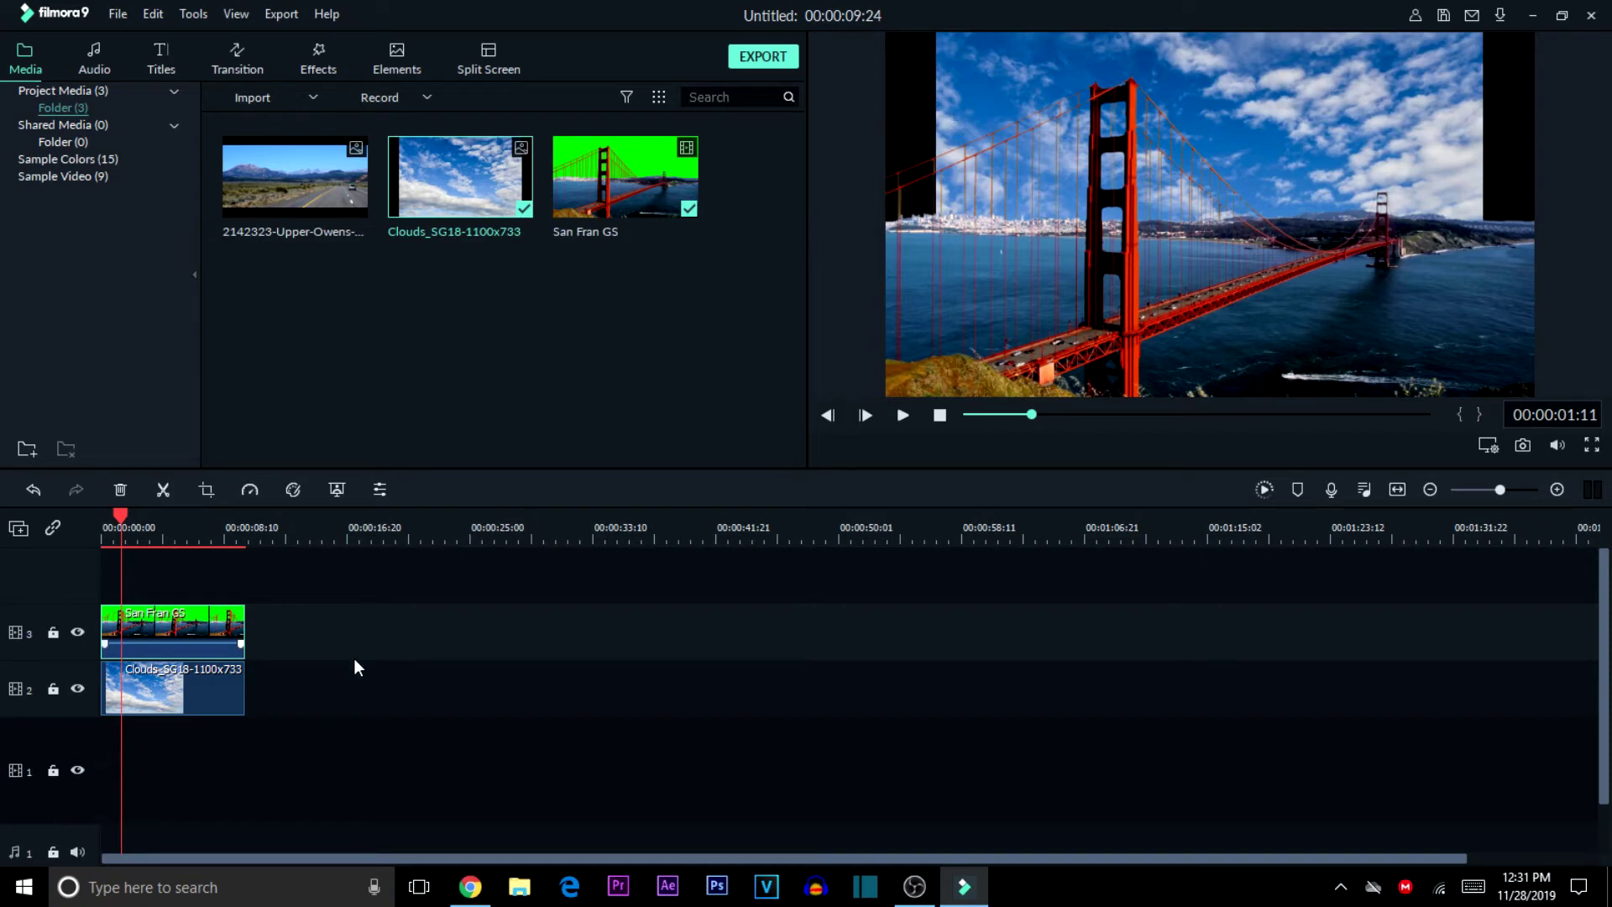
left_click(210, 690)
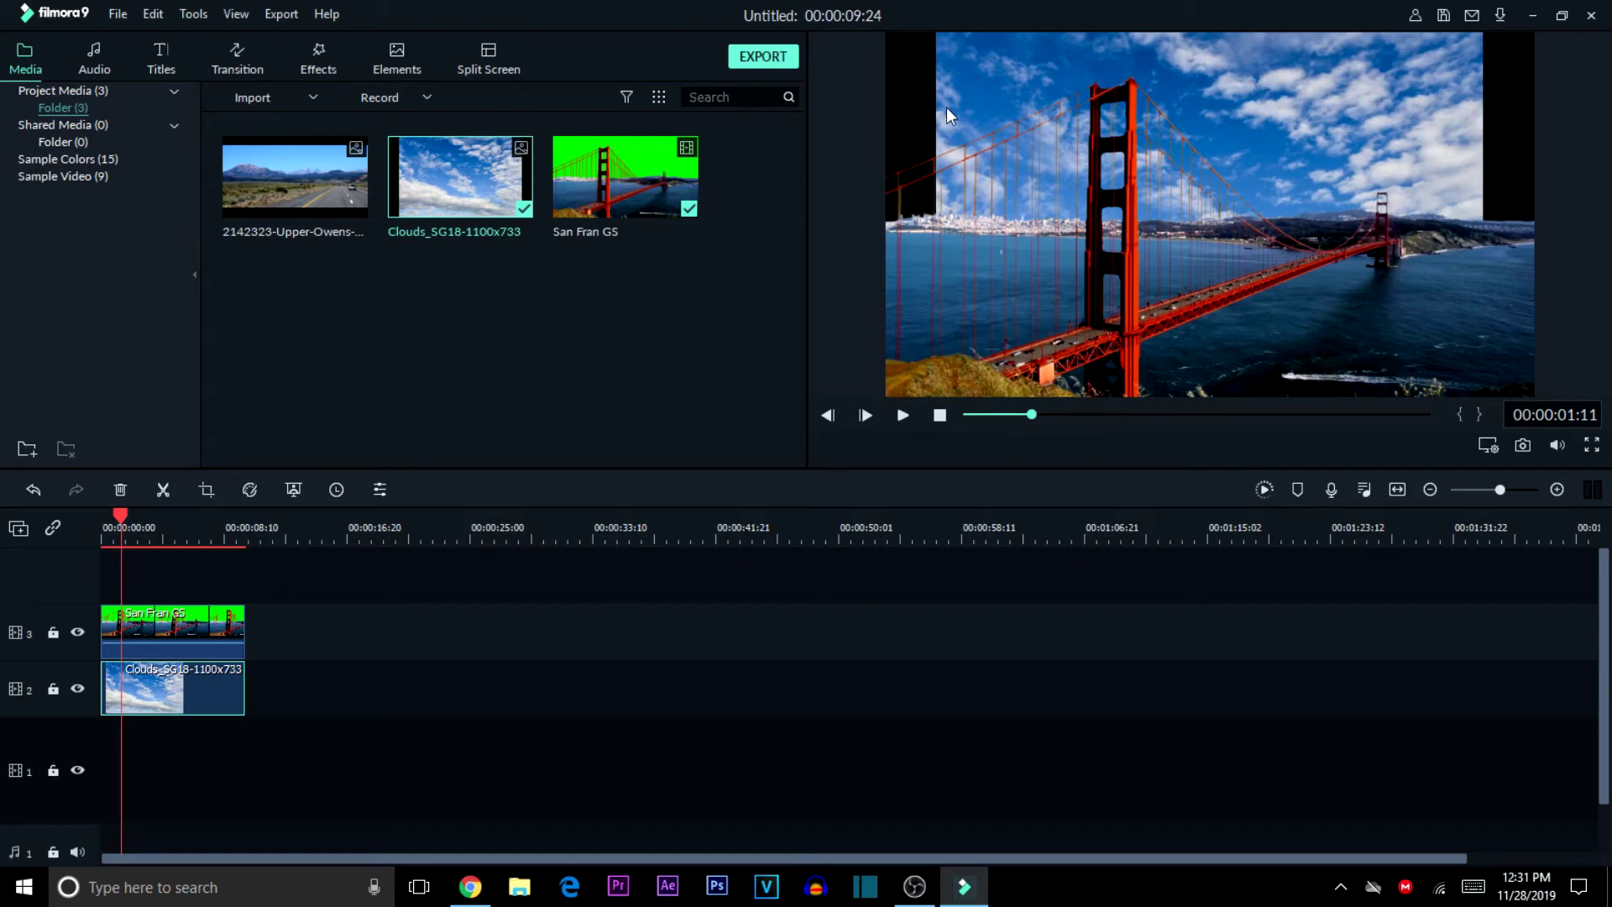
left_click(1002, 67)
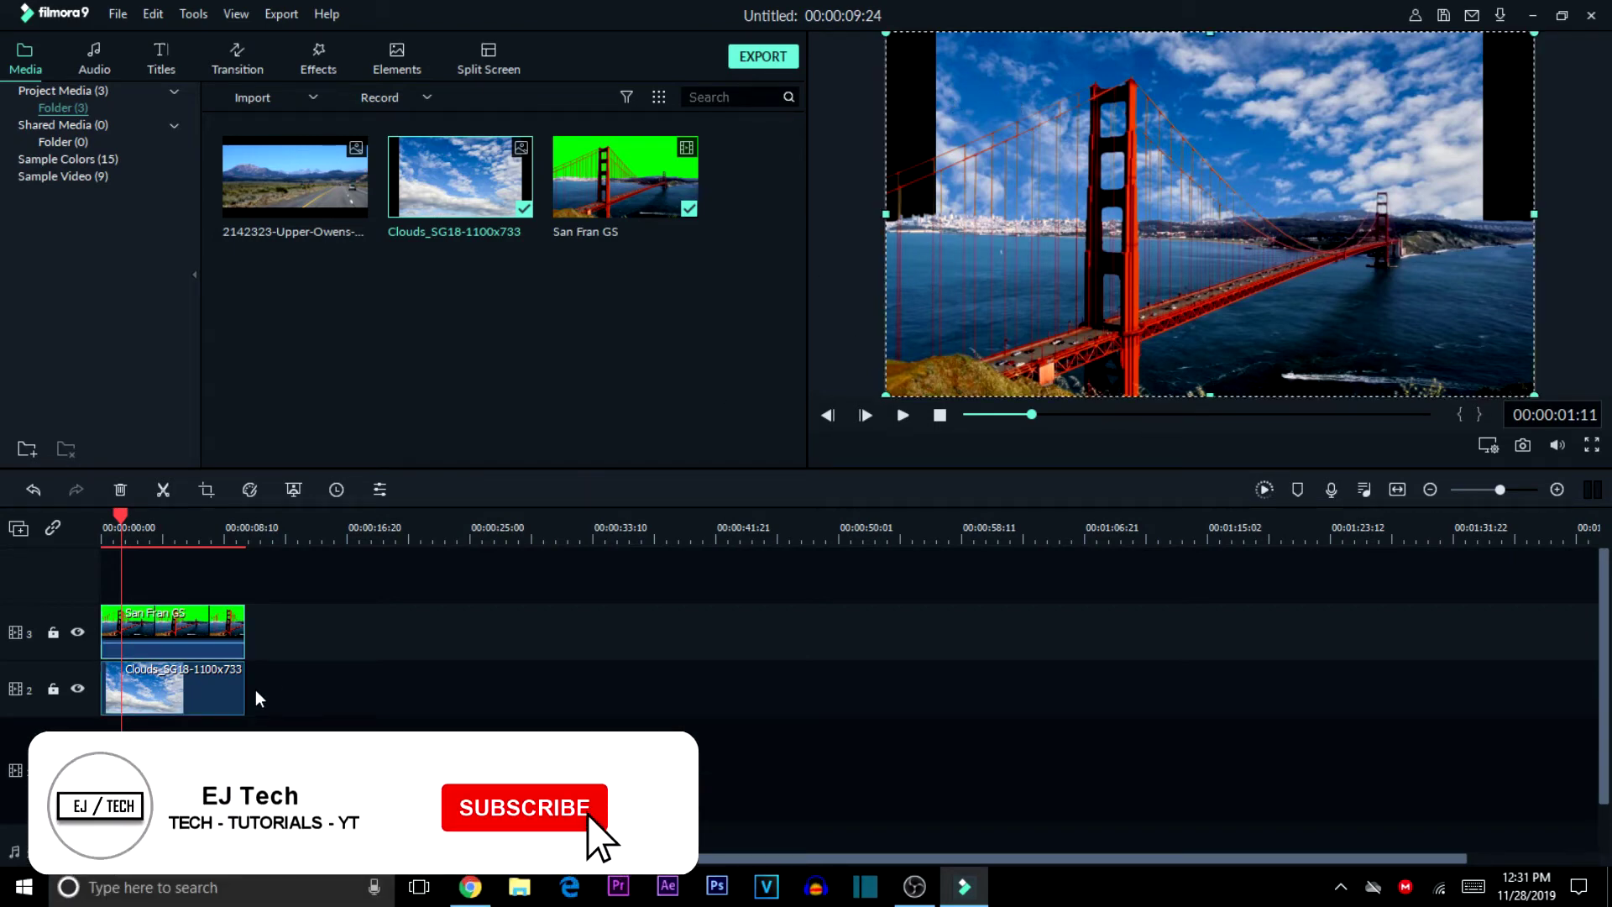
left_click(219, 693)
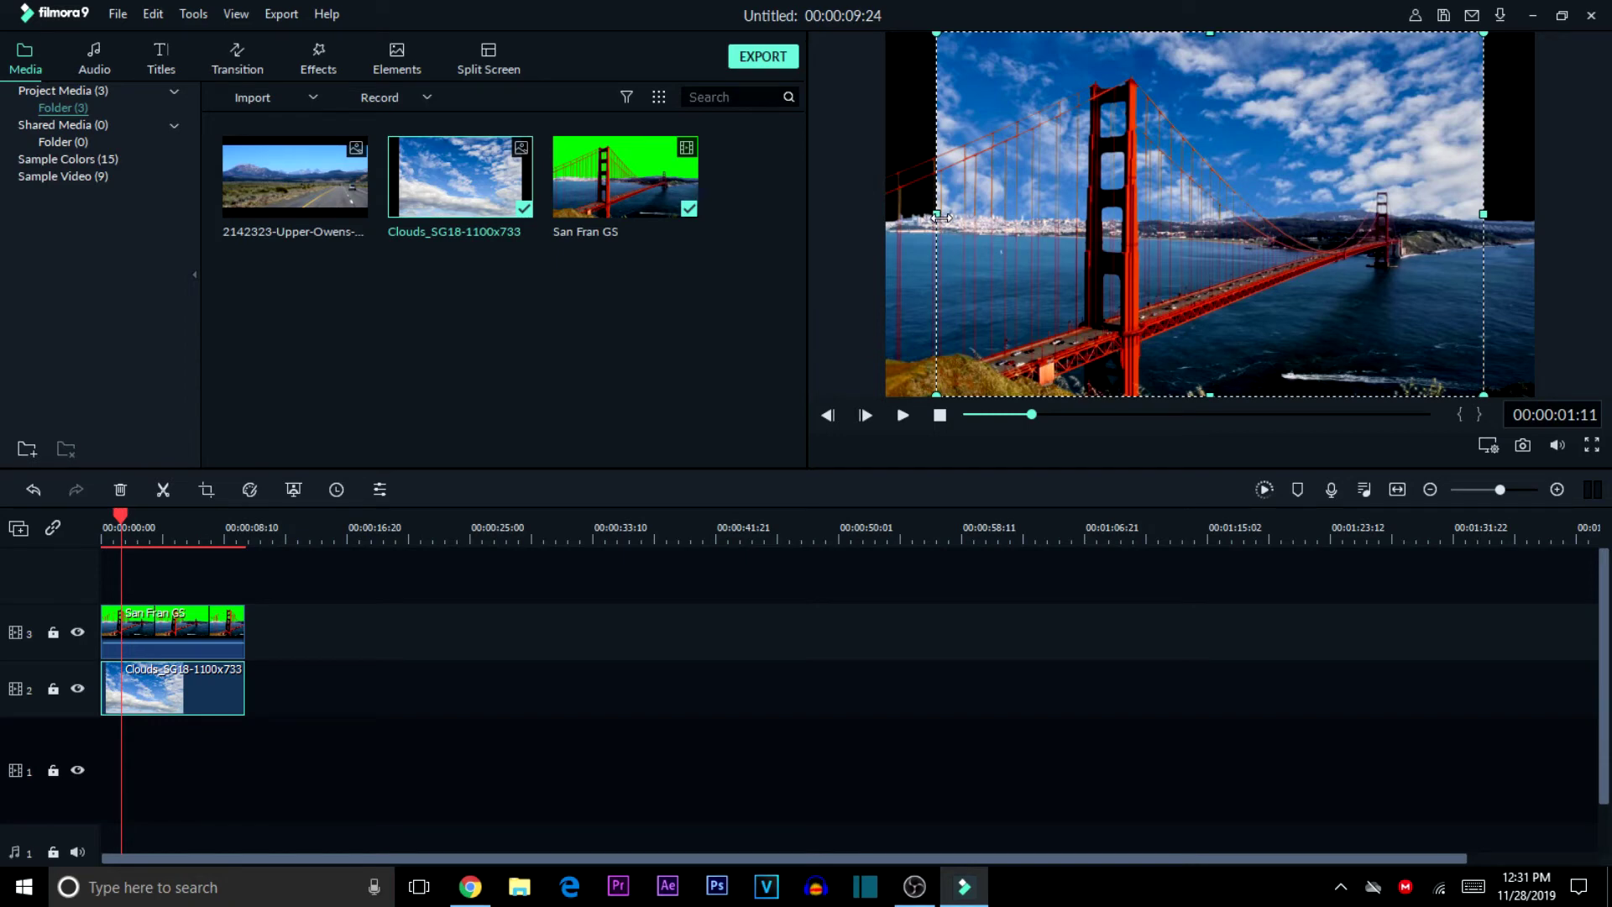
Stretch the Clouds layer out to the left and right frame edges, removing the black strips.
left_click_drag(941, 217, 892, 218)
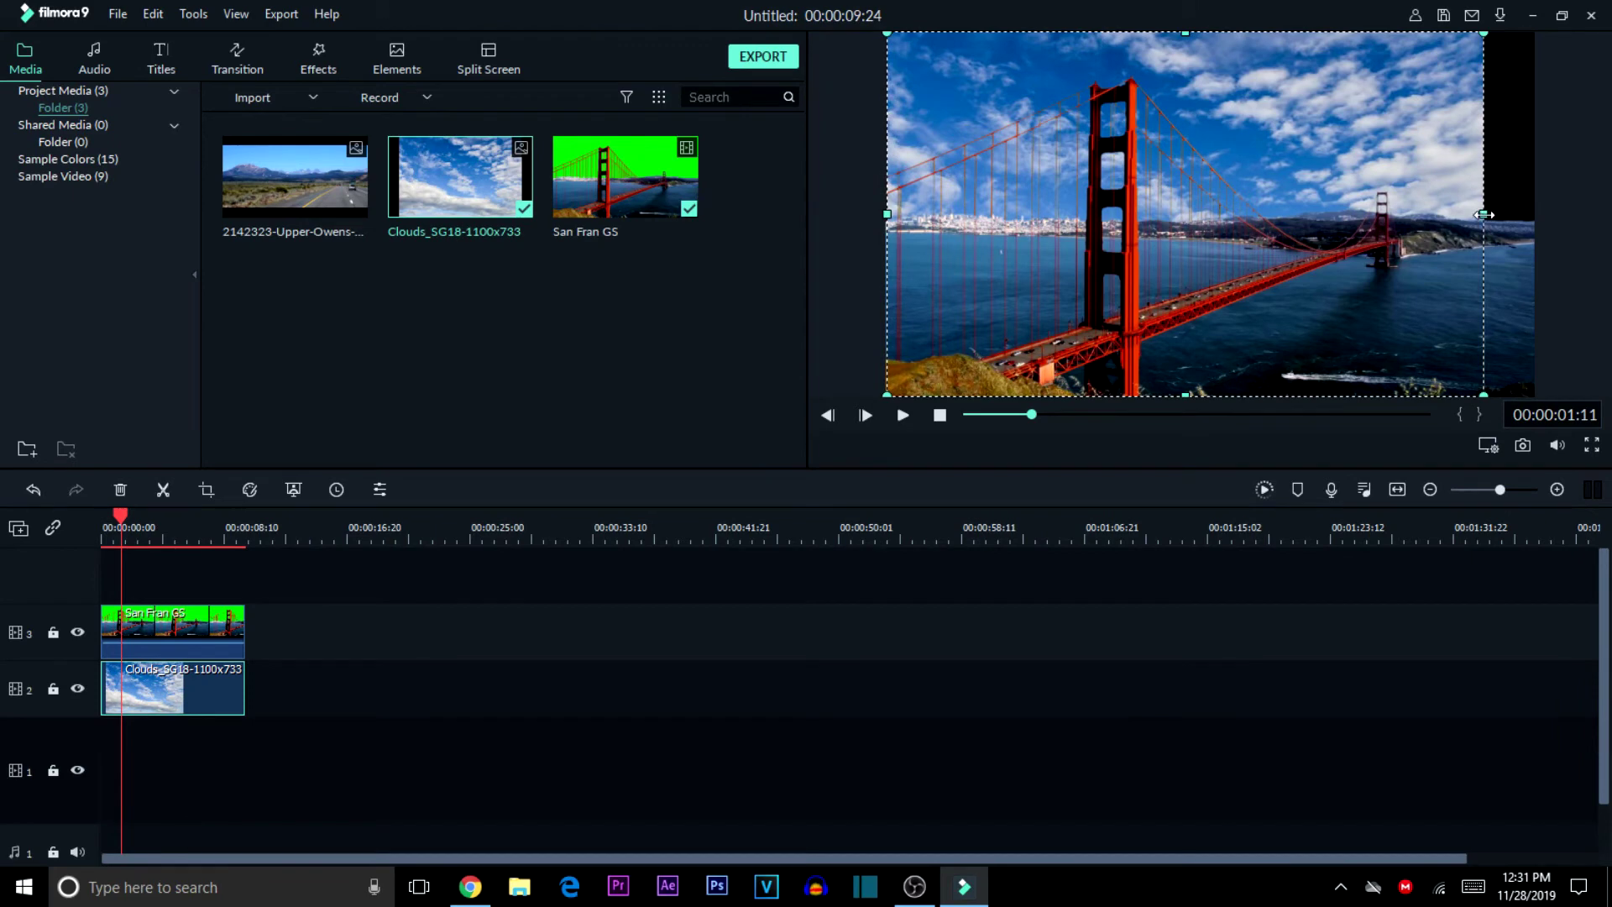
left_click_drag(1539, 213, 1536, 212)
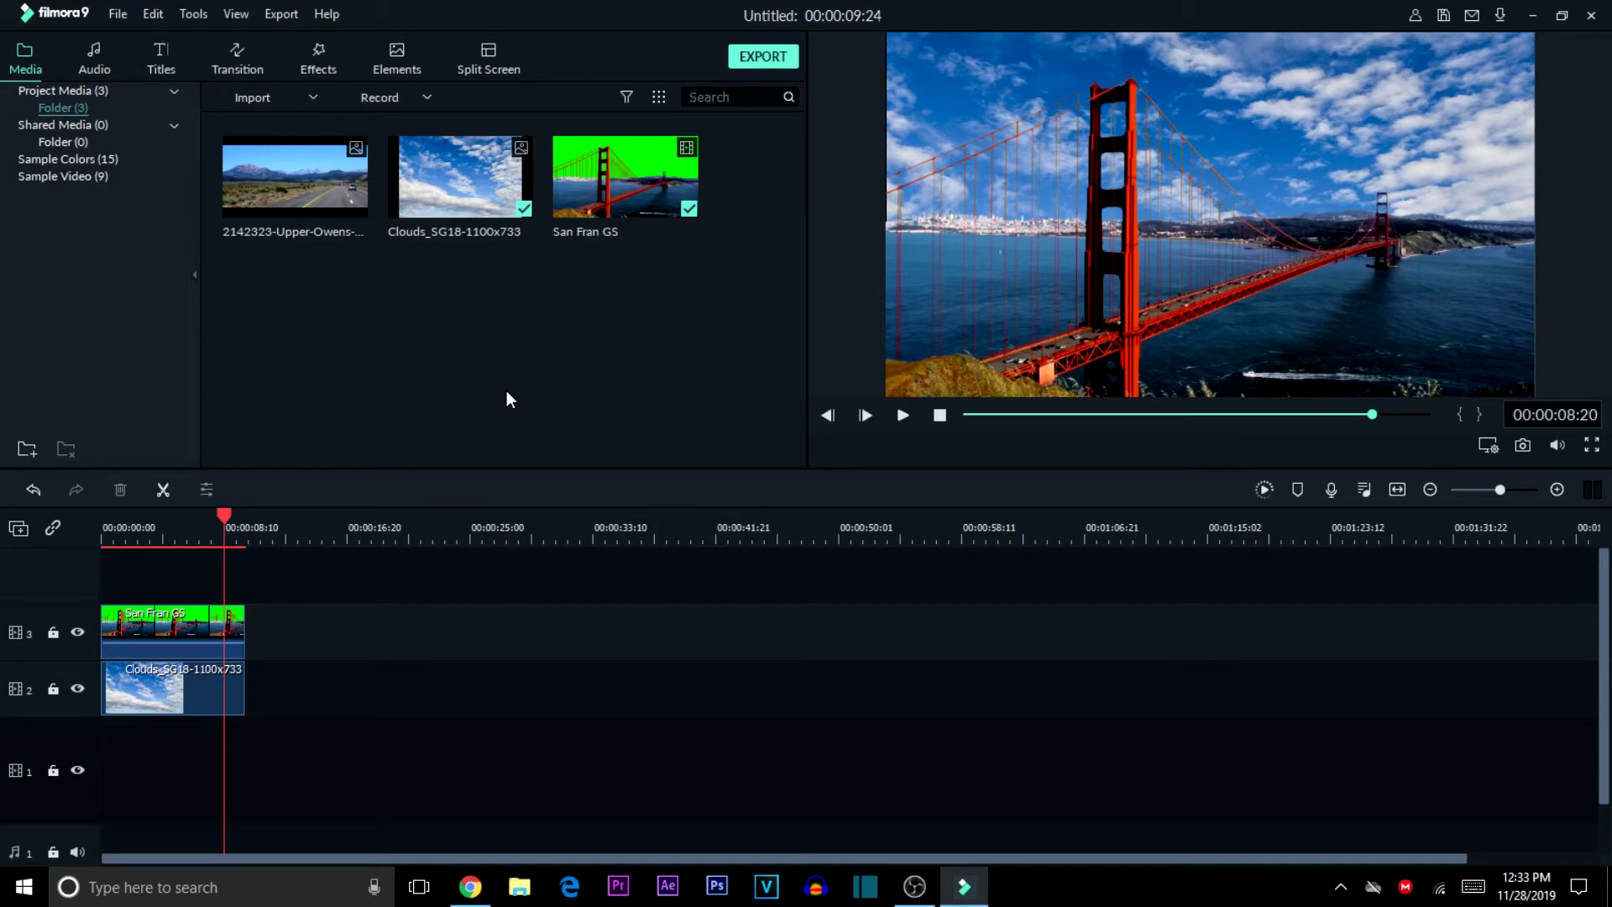
Place the mountain road image on track 1 and hide the Clouds track.
mouse_move(329, 187)
left_click_drag(310, 179, 245, 768)
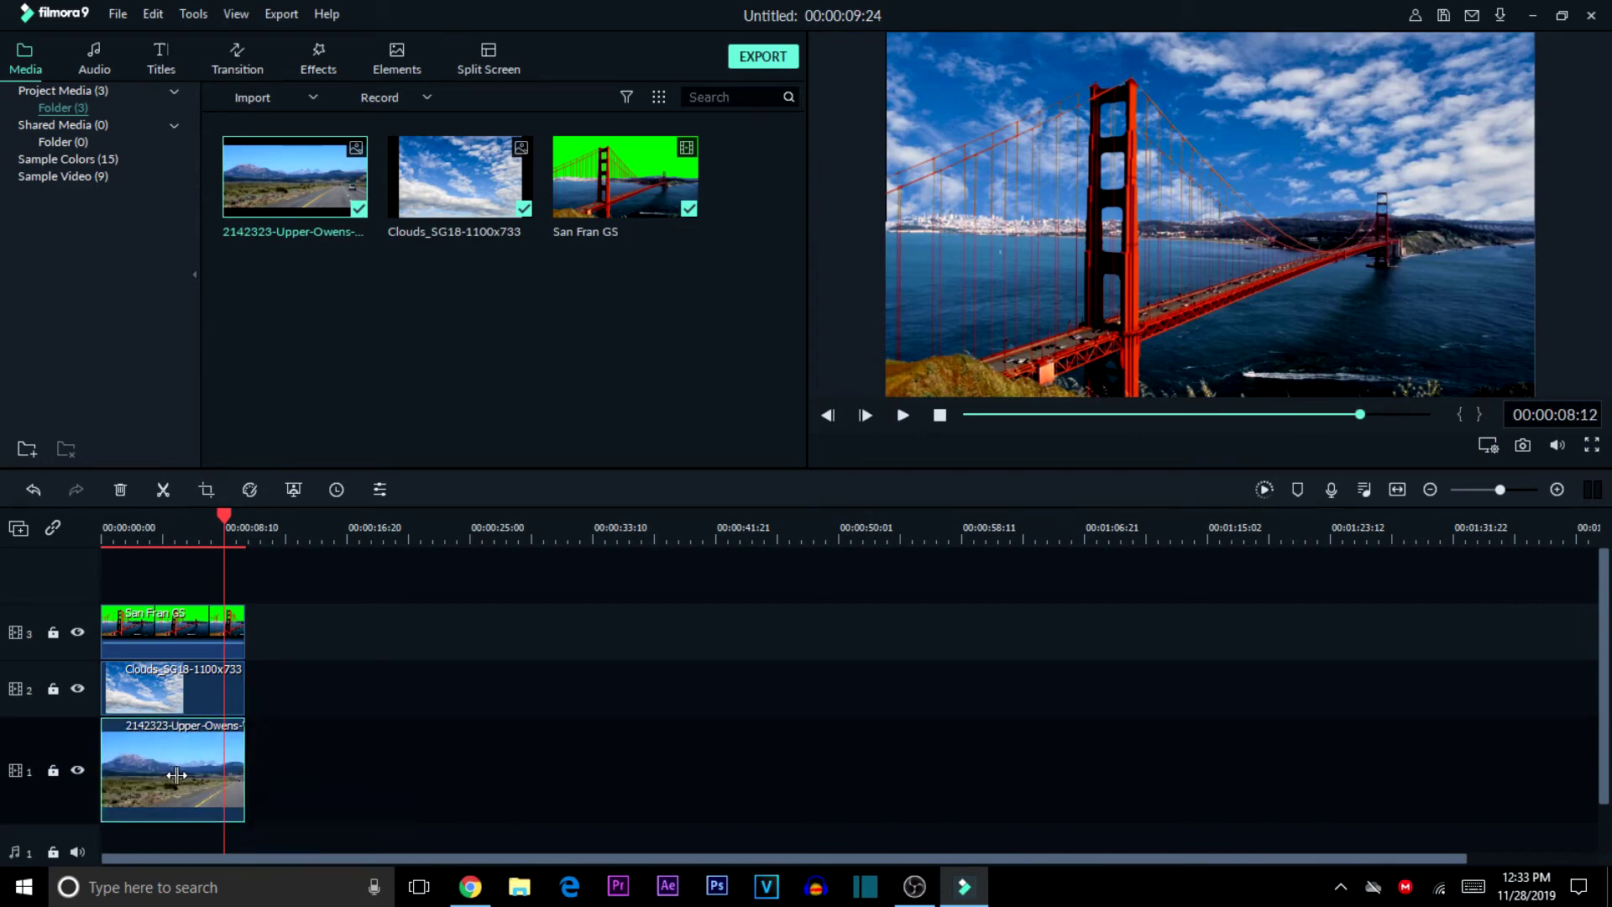
left_click(189, 618)
left_click(180, 684)
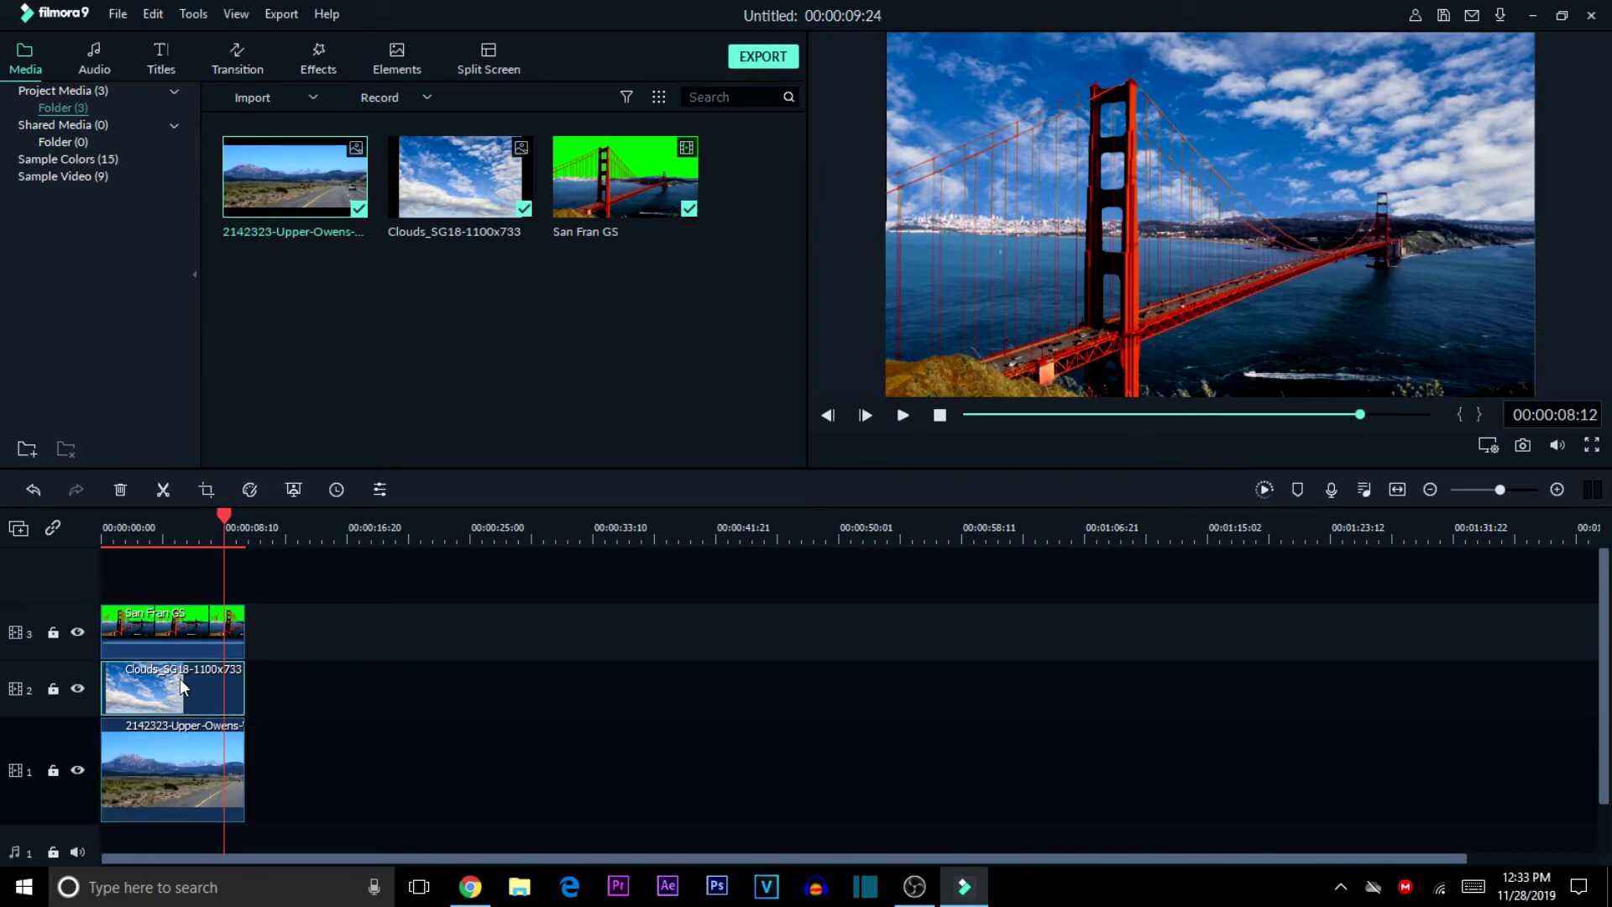
left_click(77, 688)
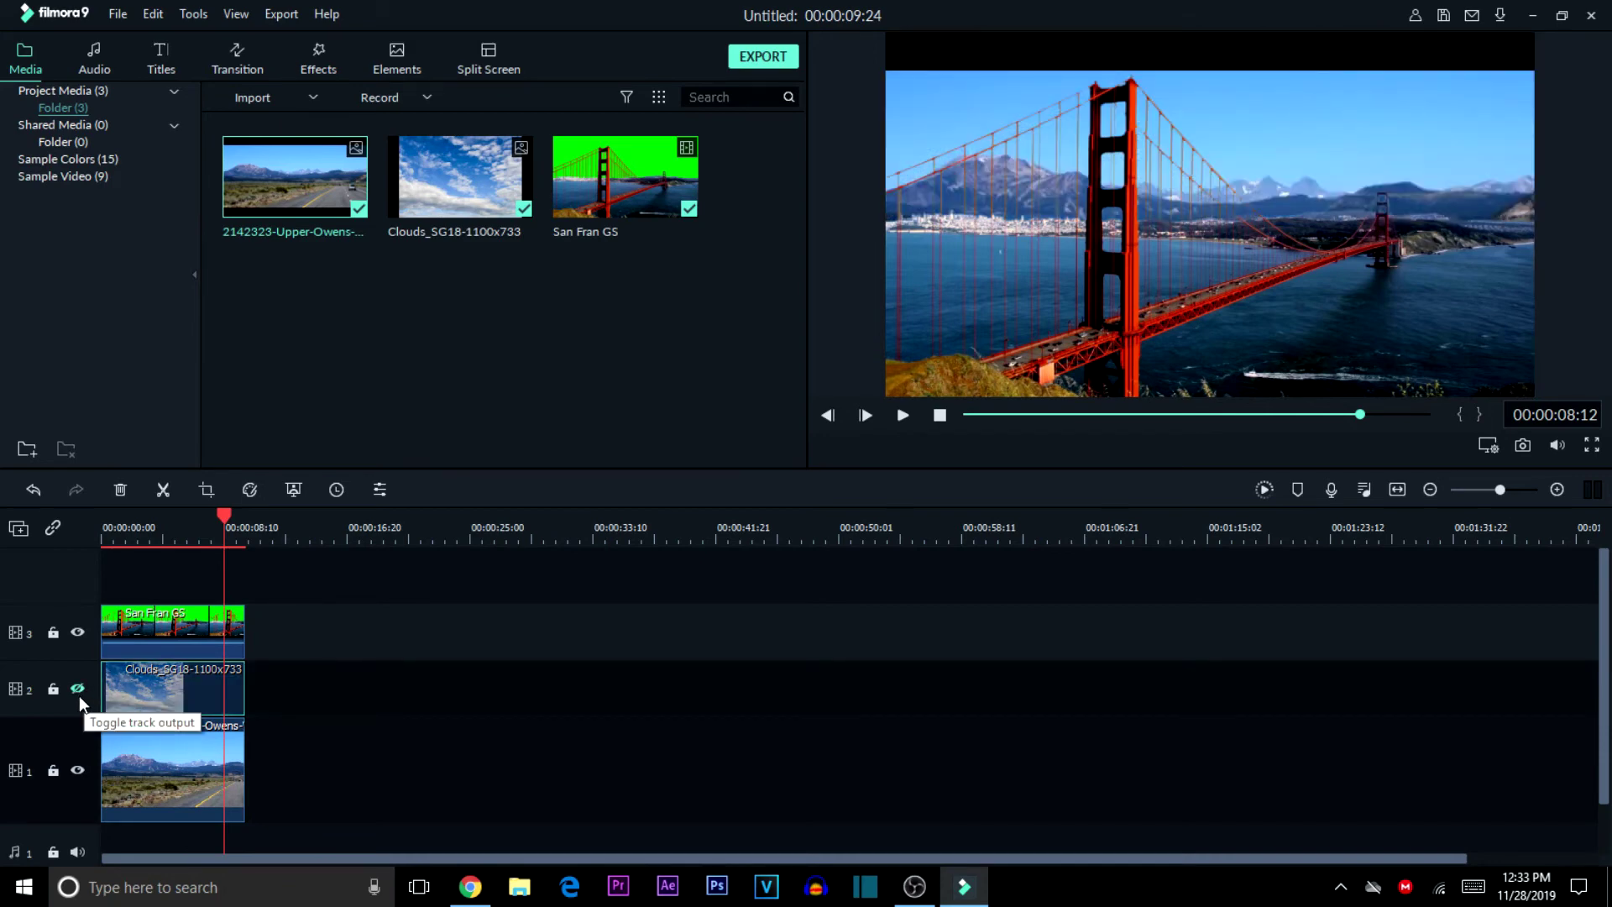
Select the mountain road clip so its resize handles show in the preview.
left_click(154, 781)
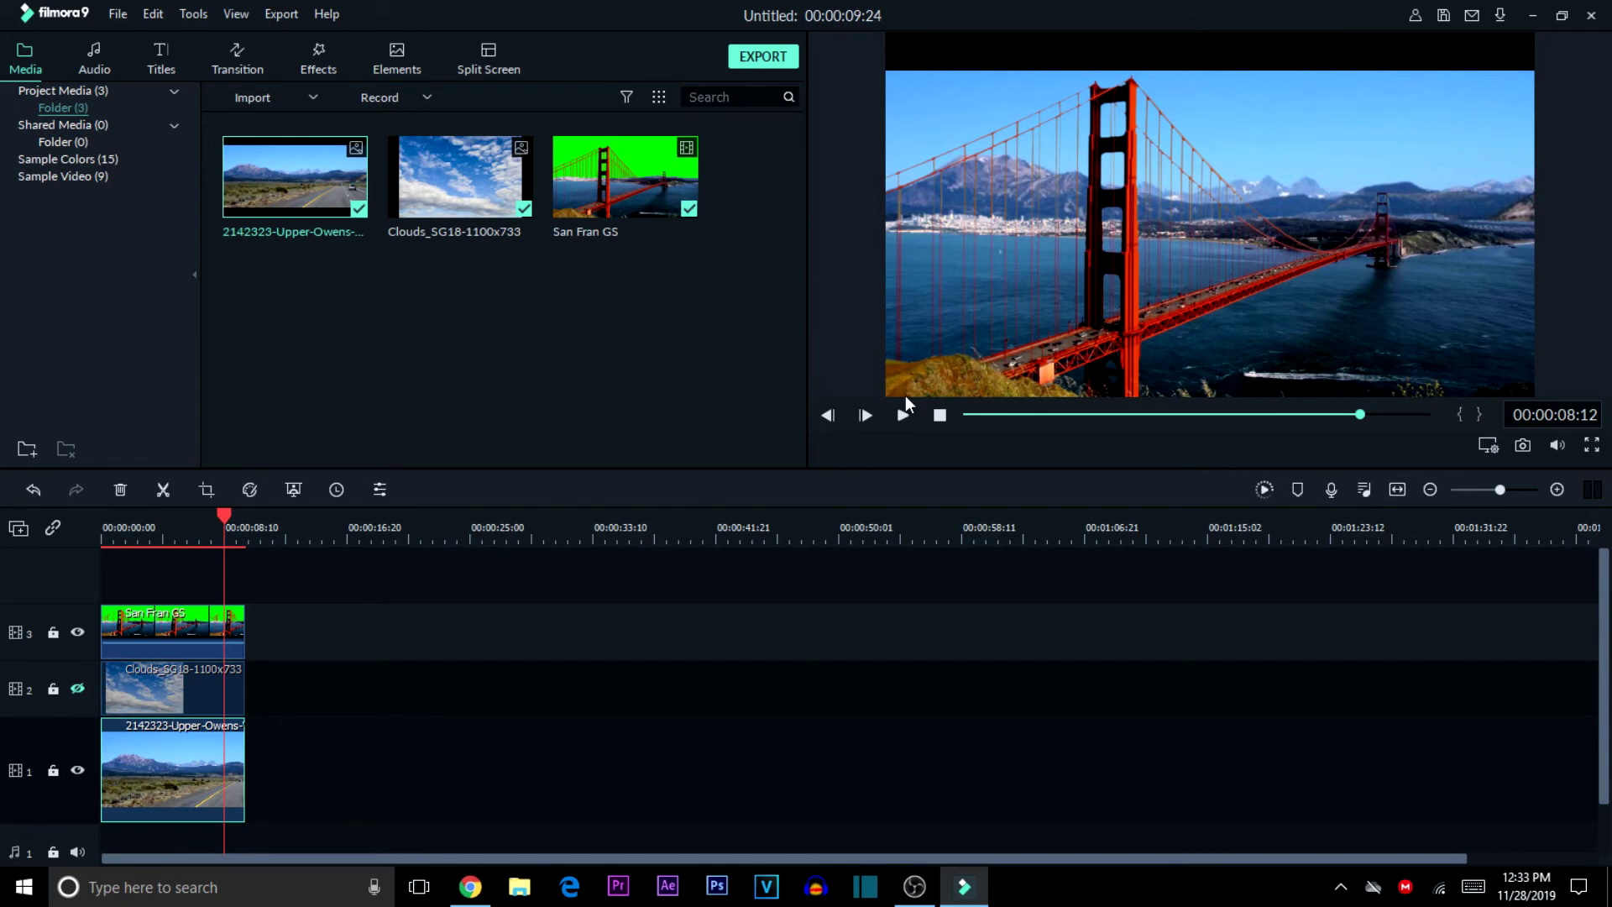
left_click(227, 634)
left_click(998, 111)
left_click(152, 780)
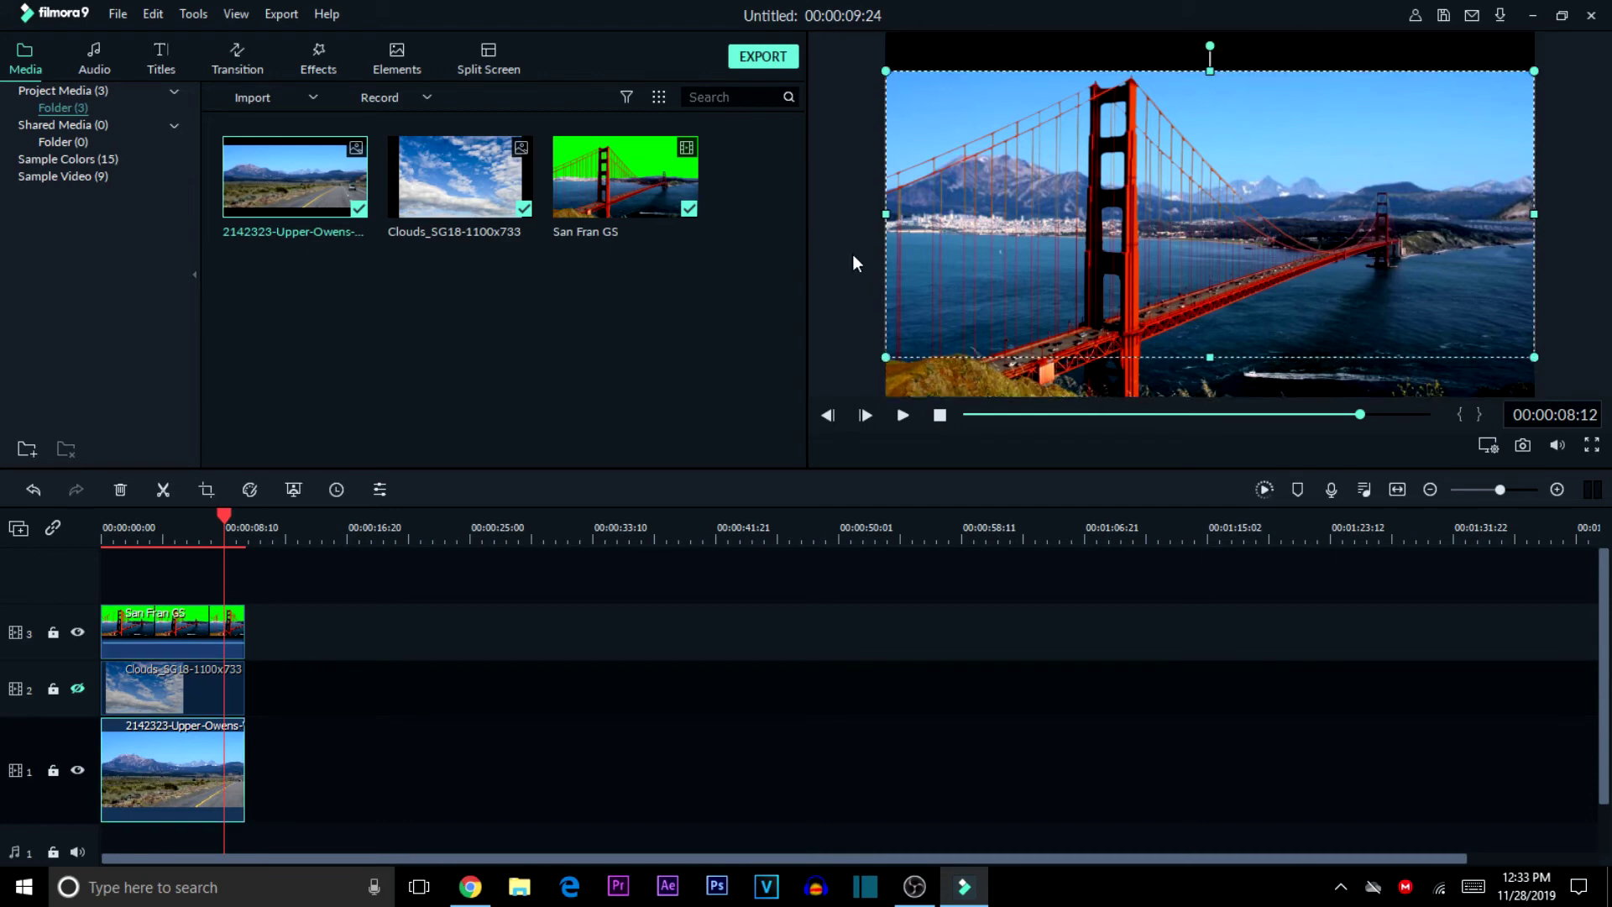
Enlarge the mountain image to reach the frame top and both sides.
left_click_drag(1210, 74, 1207, 27)
left_click_drag(886, 190, 875, 190)
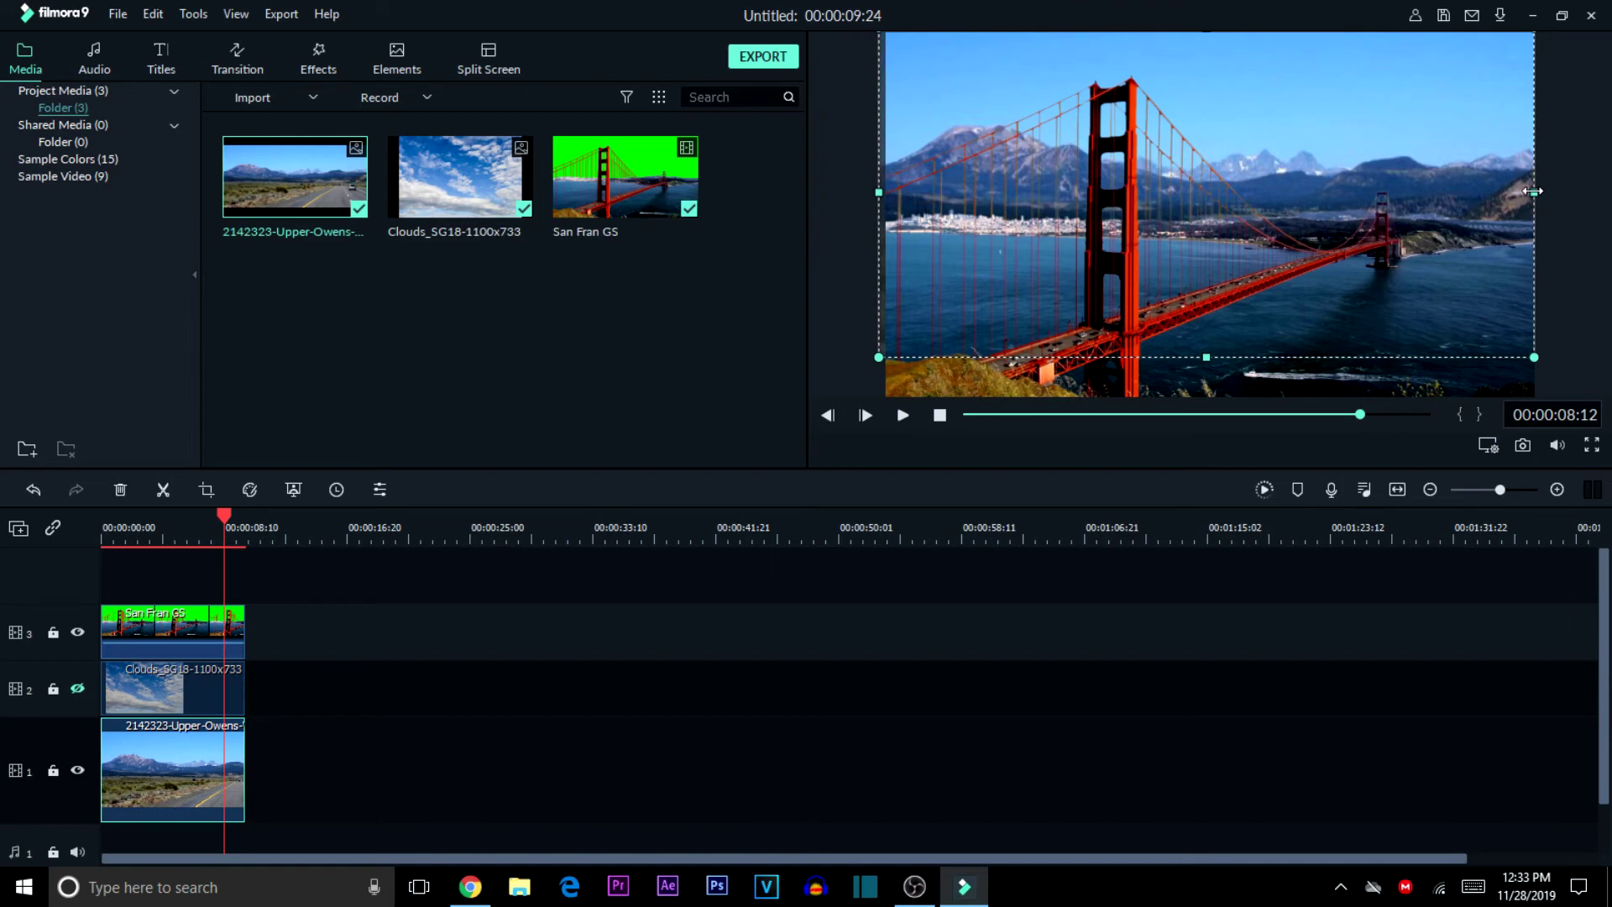
left_click_drag(1534, 191, 1548, 192)
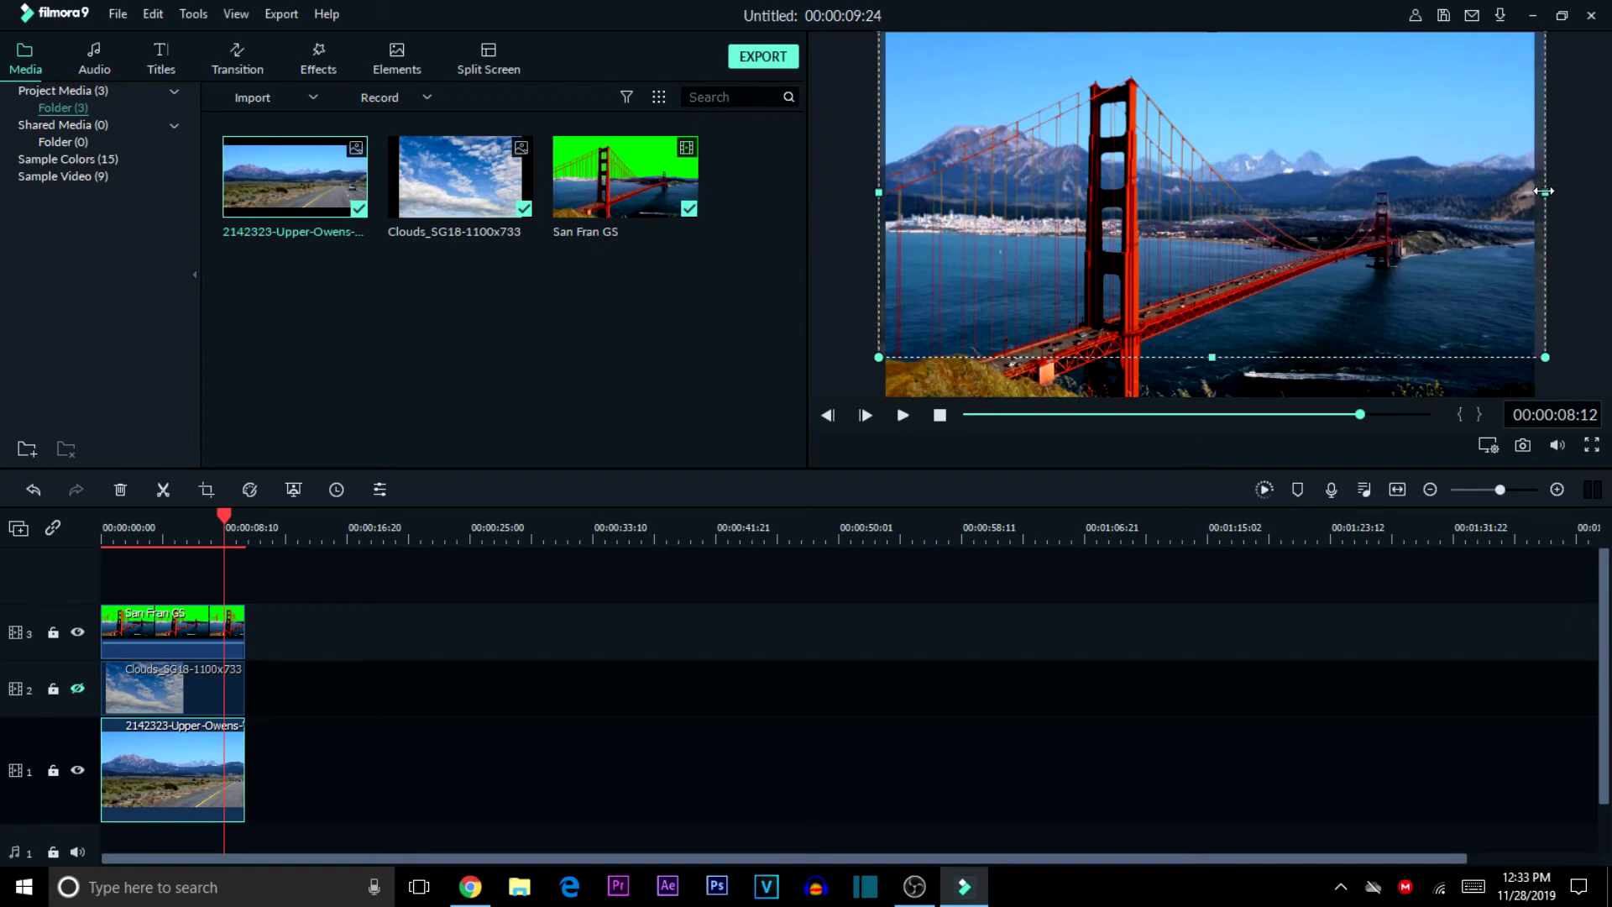
left_click(837, 267)
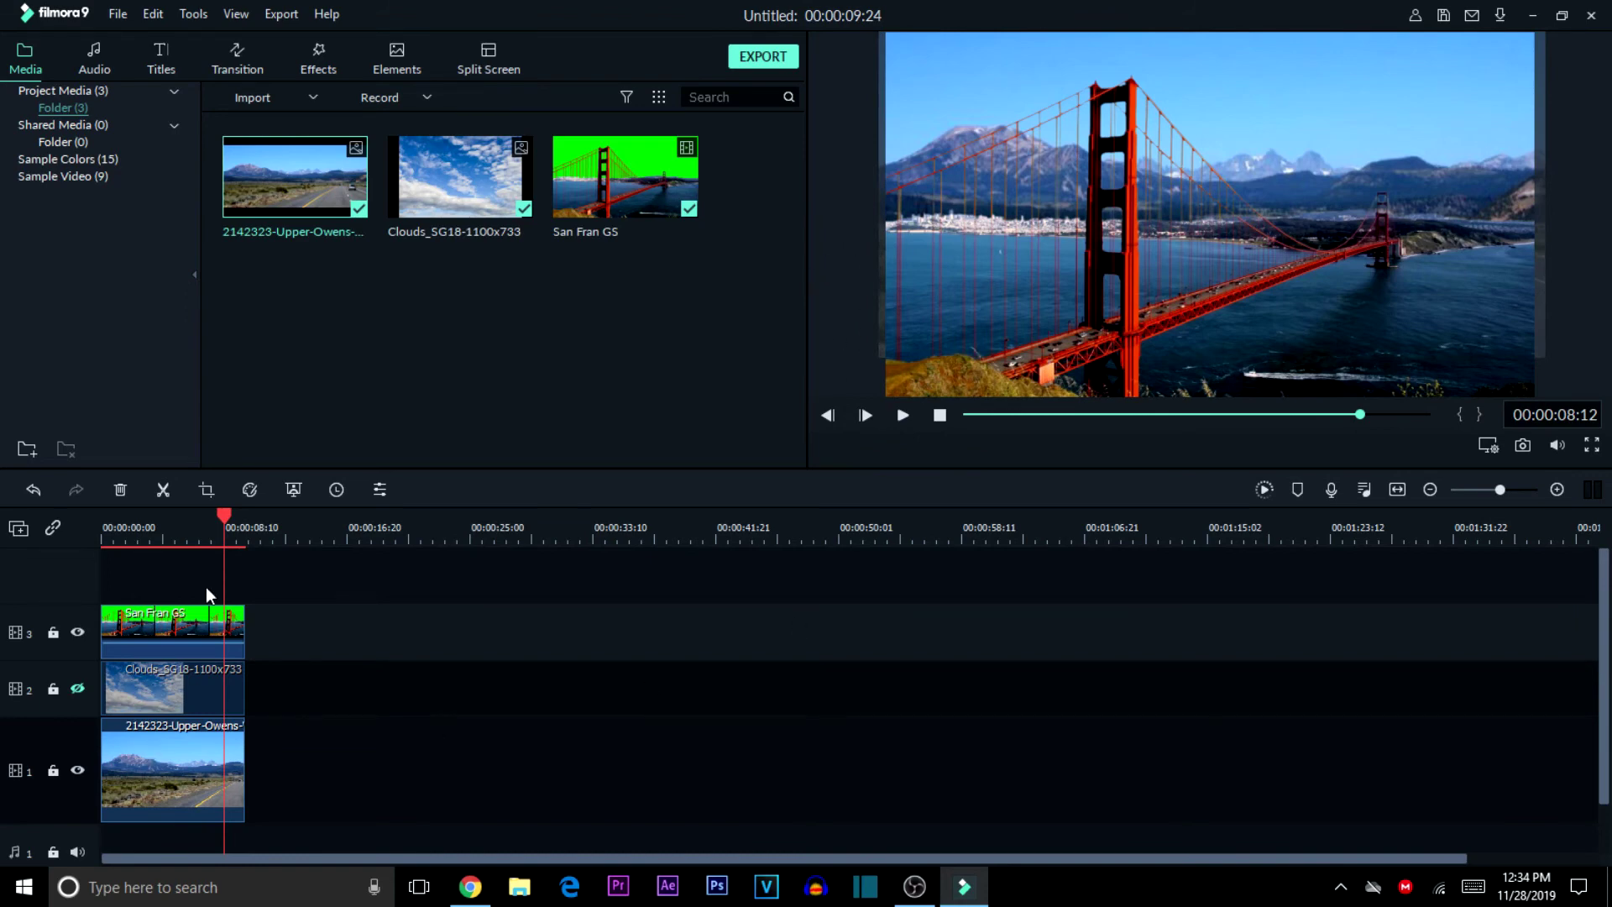
Play the composite from 00:00:05:09 to check the result, then stop playback.
left_click_drag(225, 512, 180, 521)
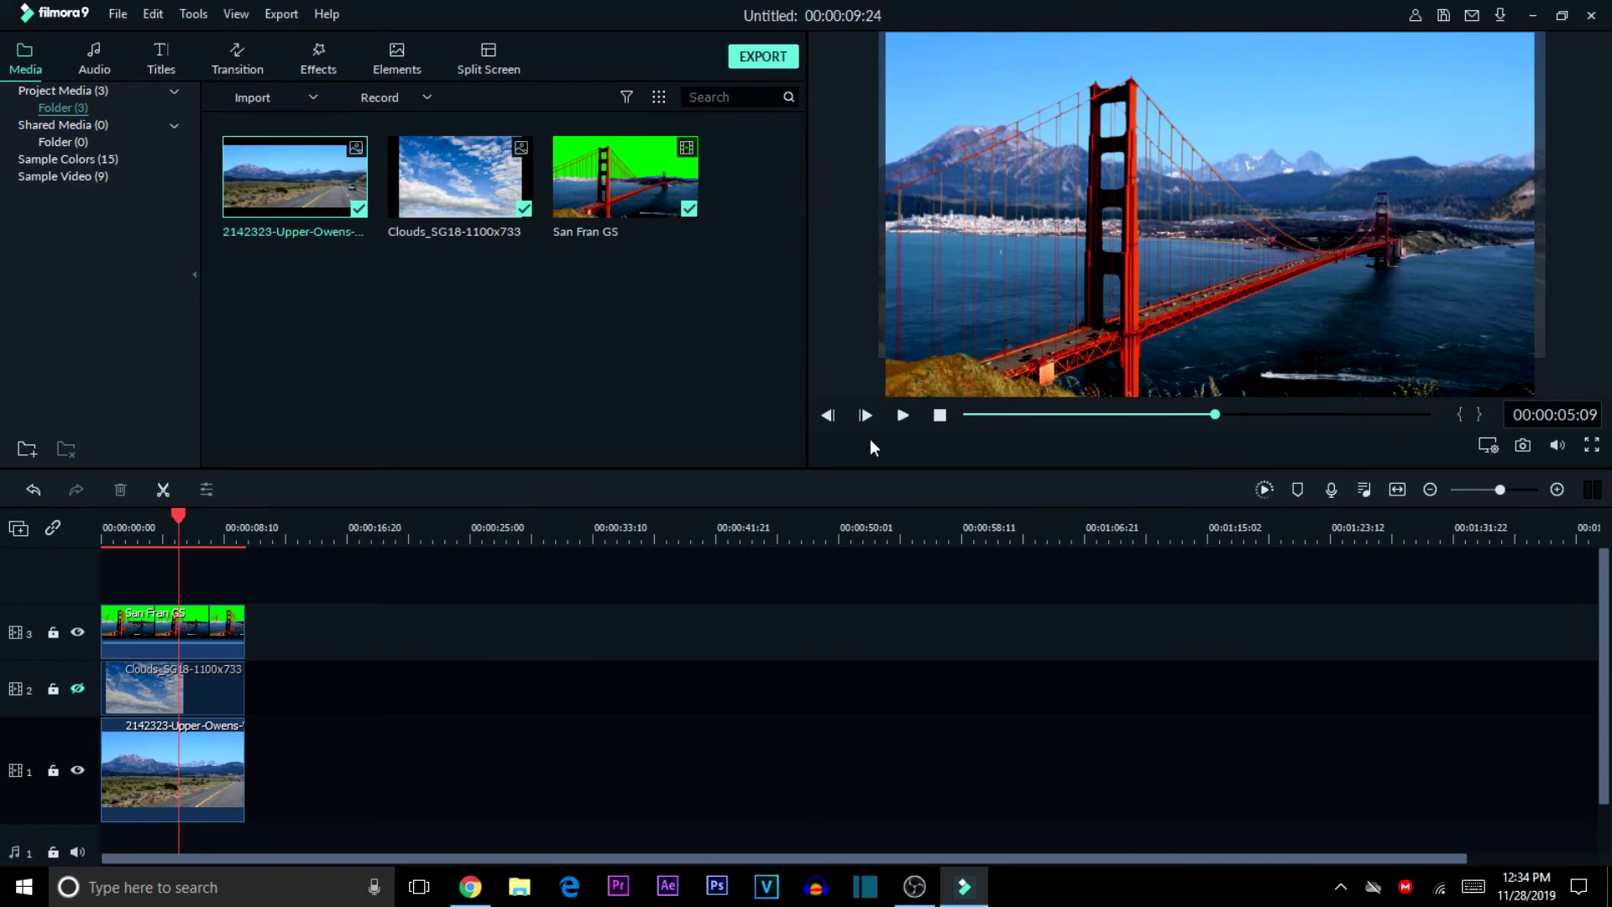
left_click(902, 415)
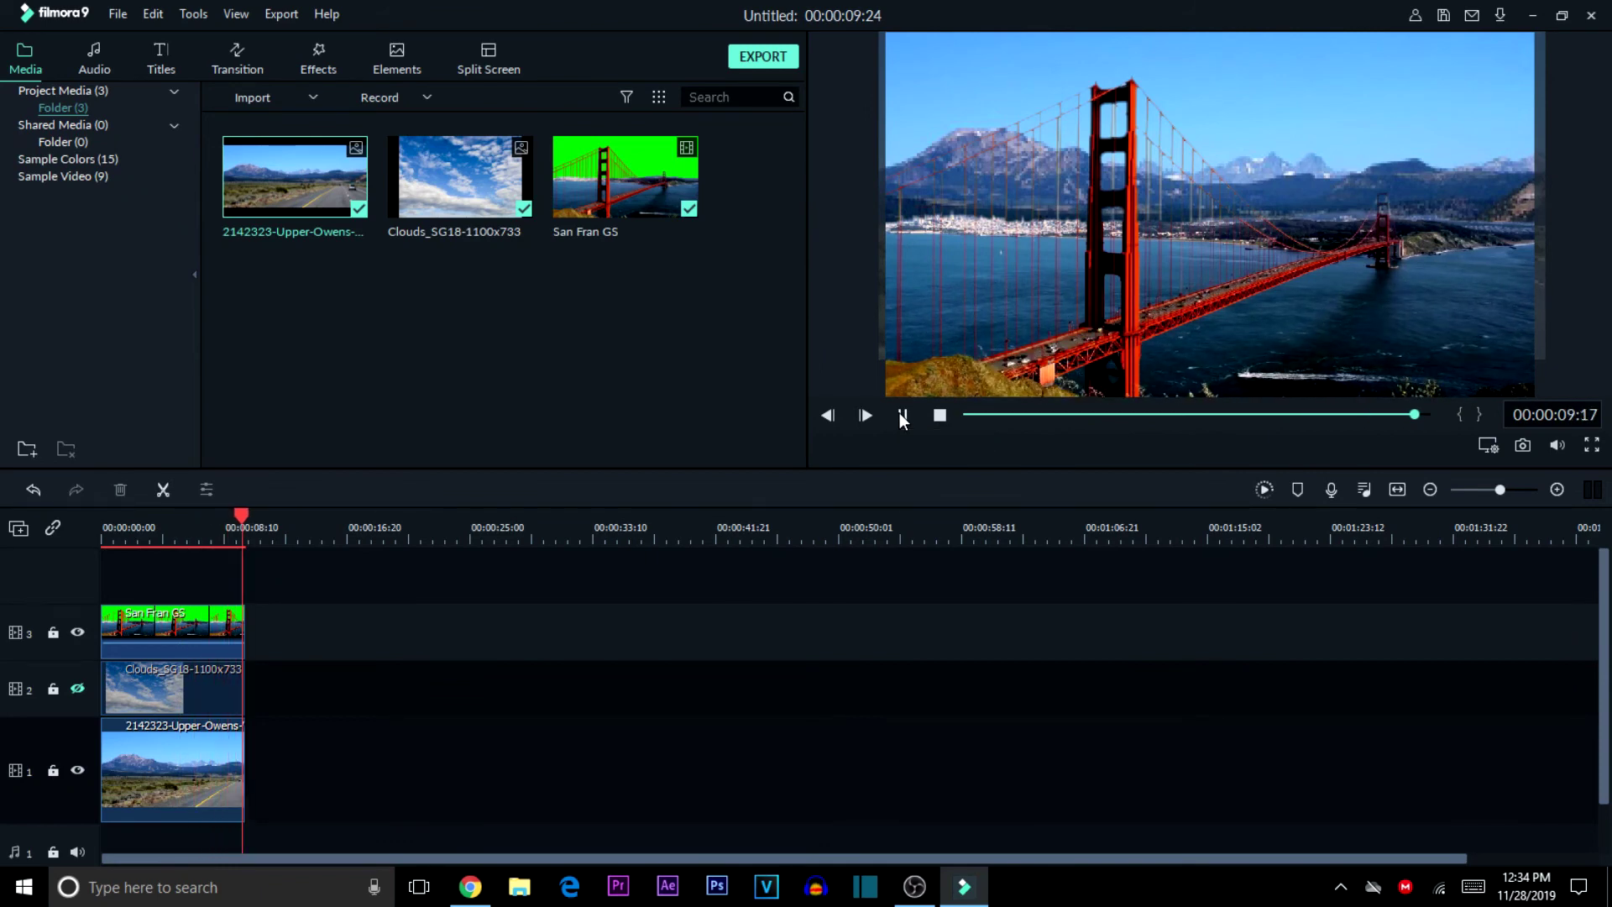
left_click(622, 409)
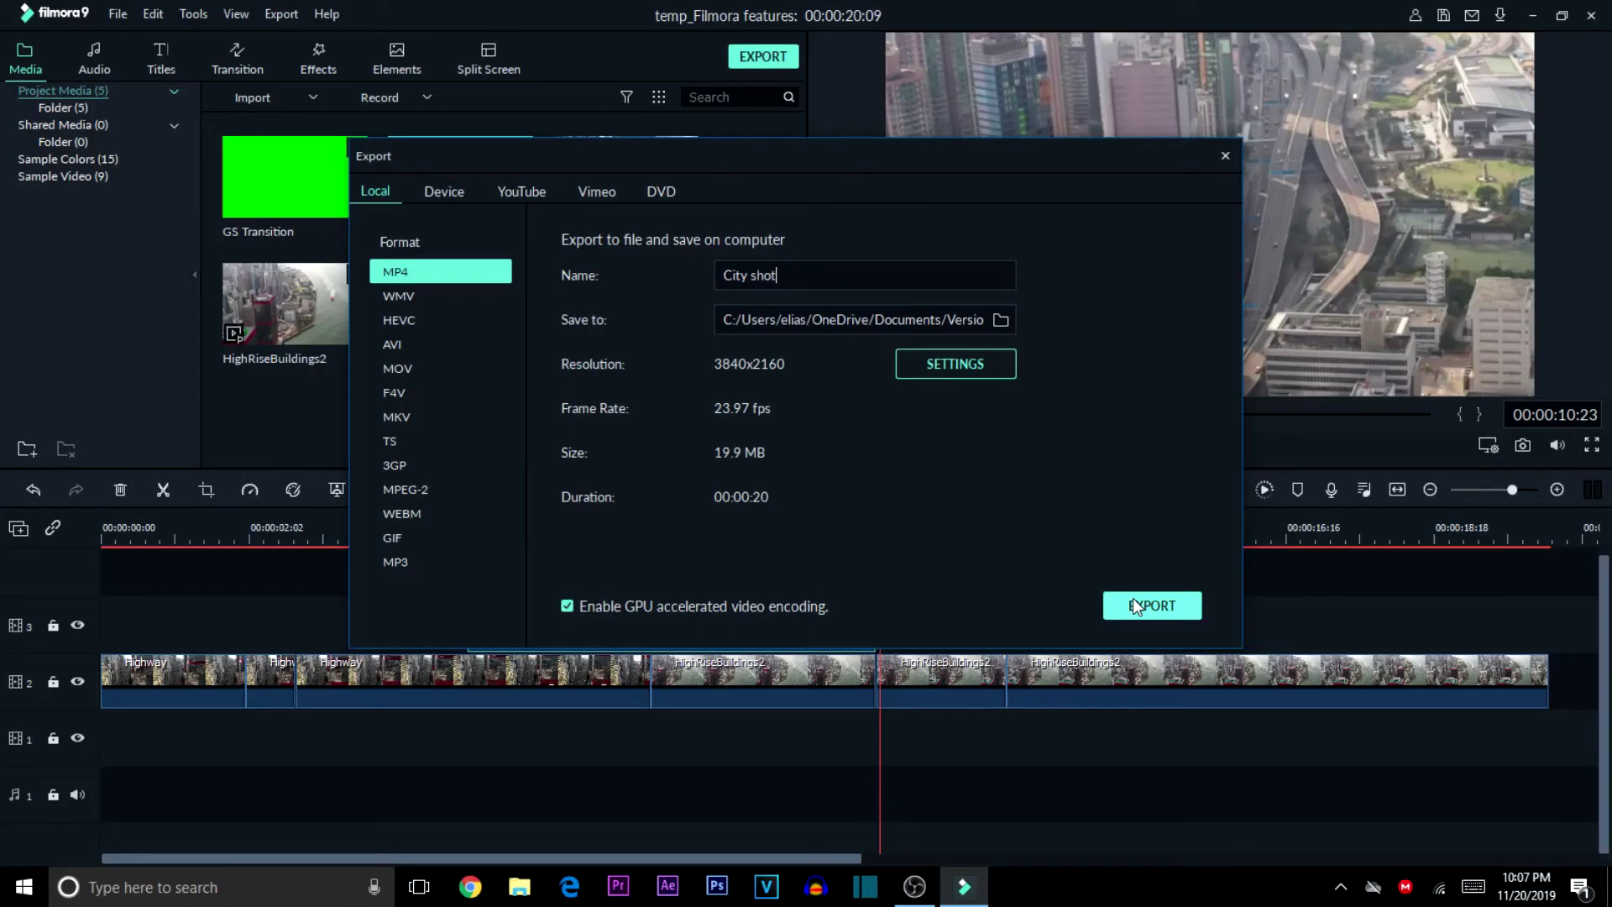
Export the bridge-over-mountains composite and start rendering the video.
left_click(1137, 606)
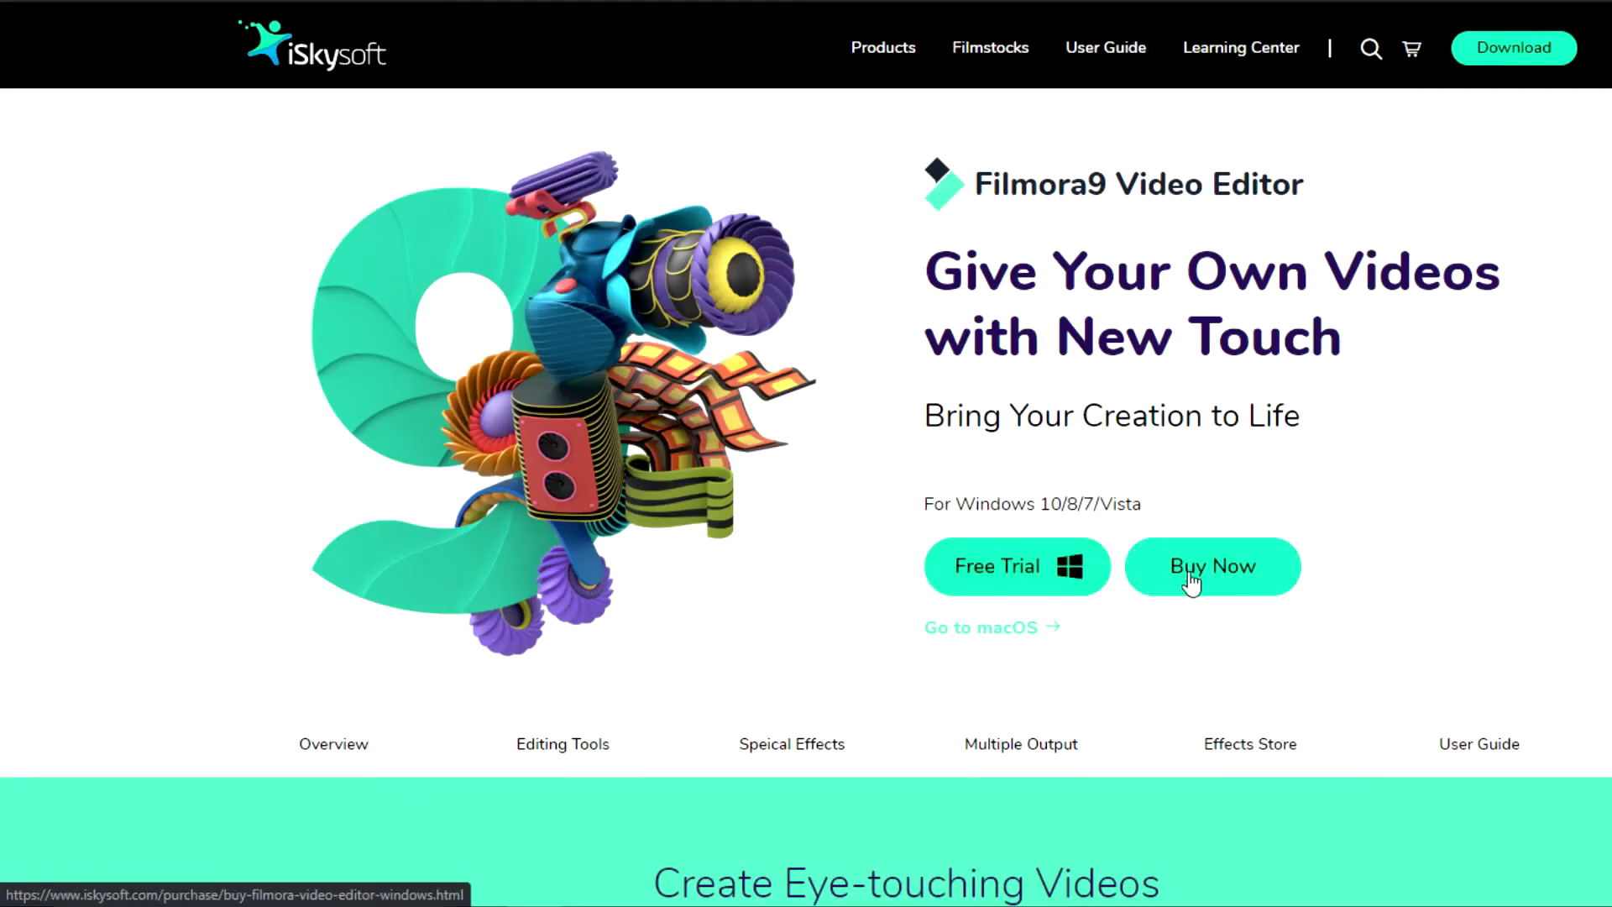
Scroll the Filmora9 Video Editor page through its feature sections to the Tips & Tricks articles.
scroll(1457, 502, "down", 7)
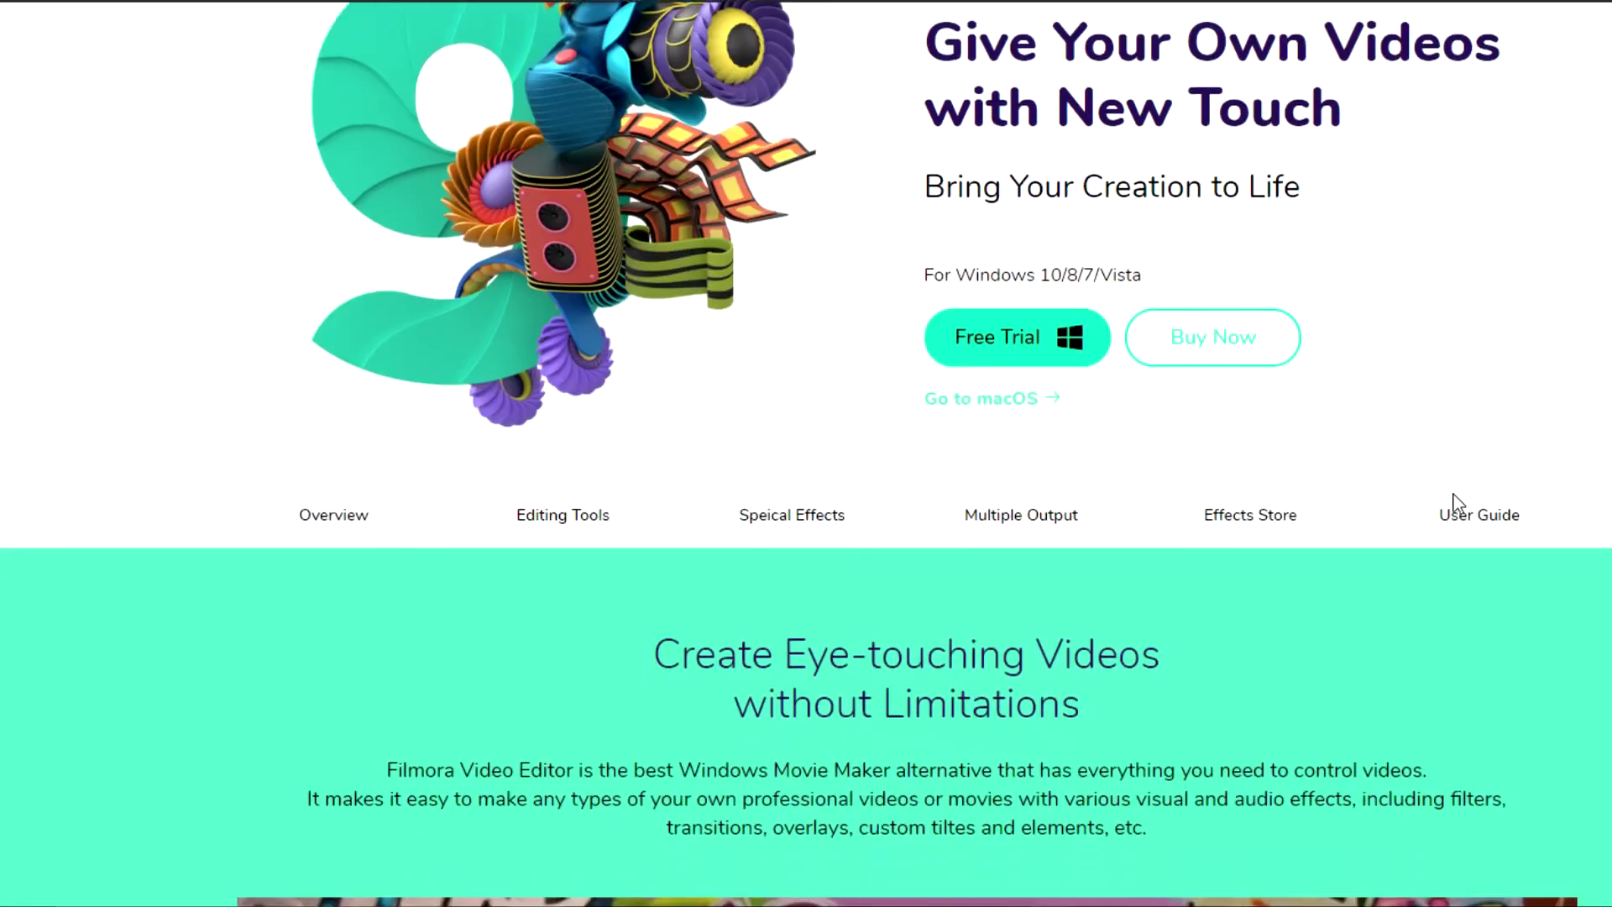
scroll(1458, 503, "down", 13)
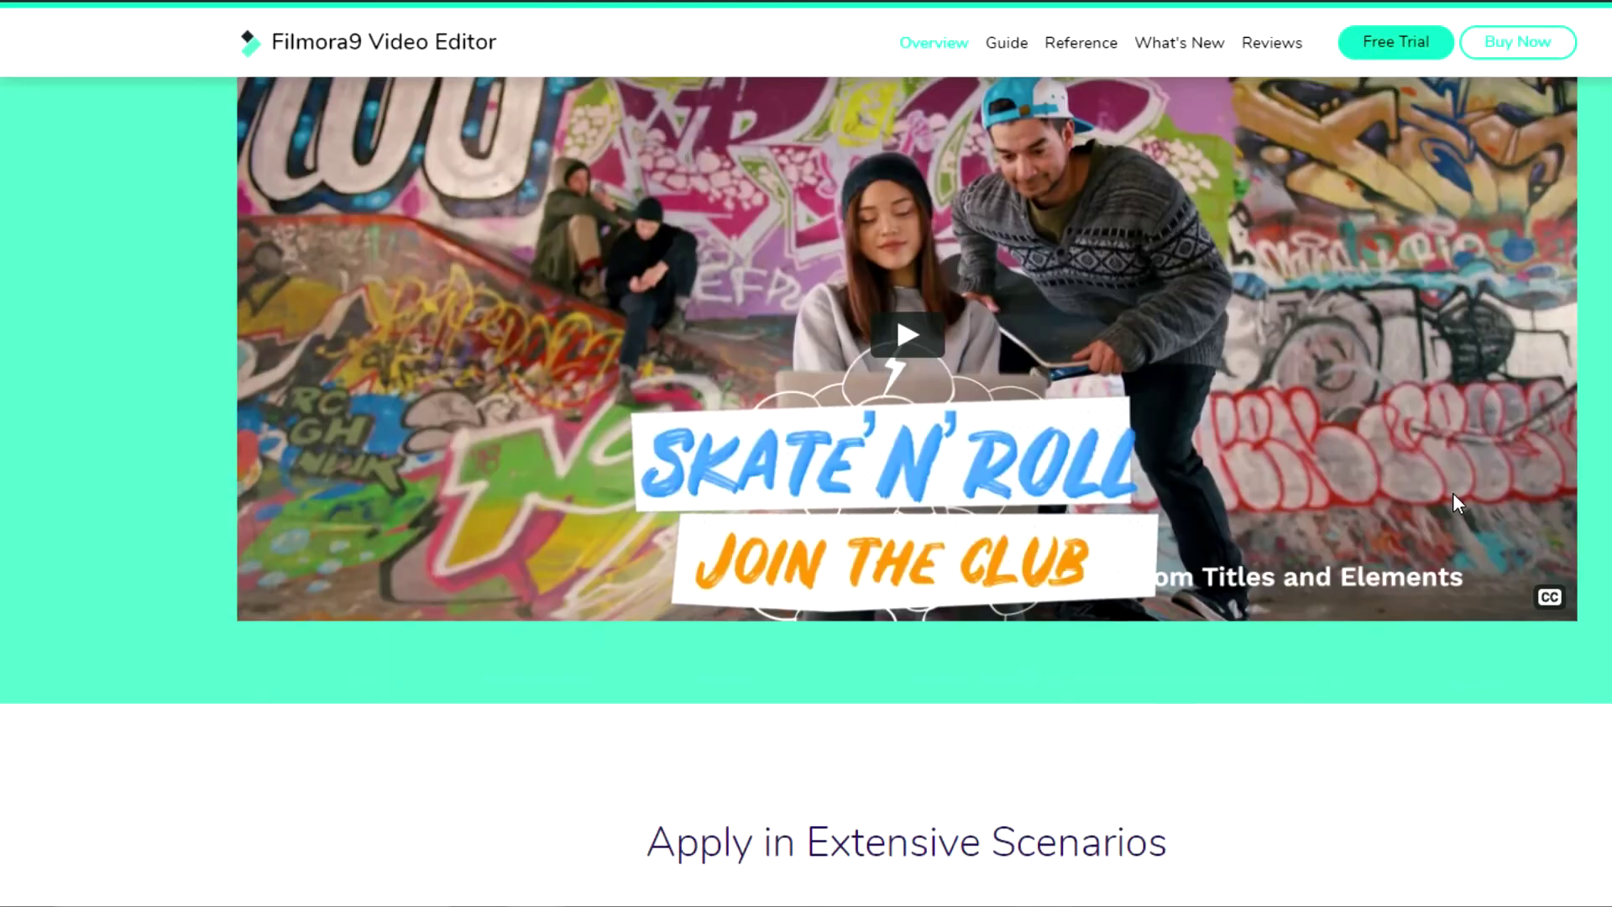
scroll(1457, 502, "down", 13)
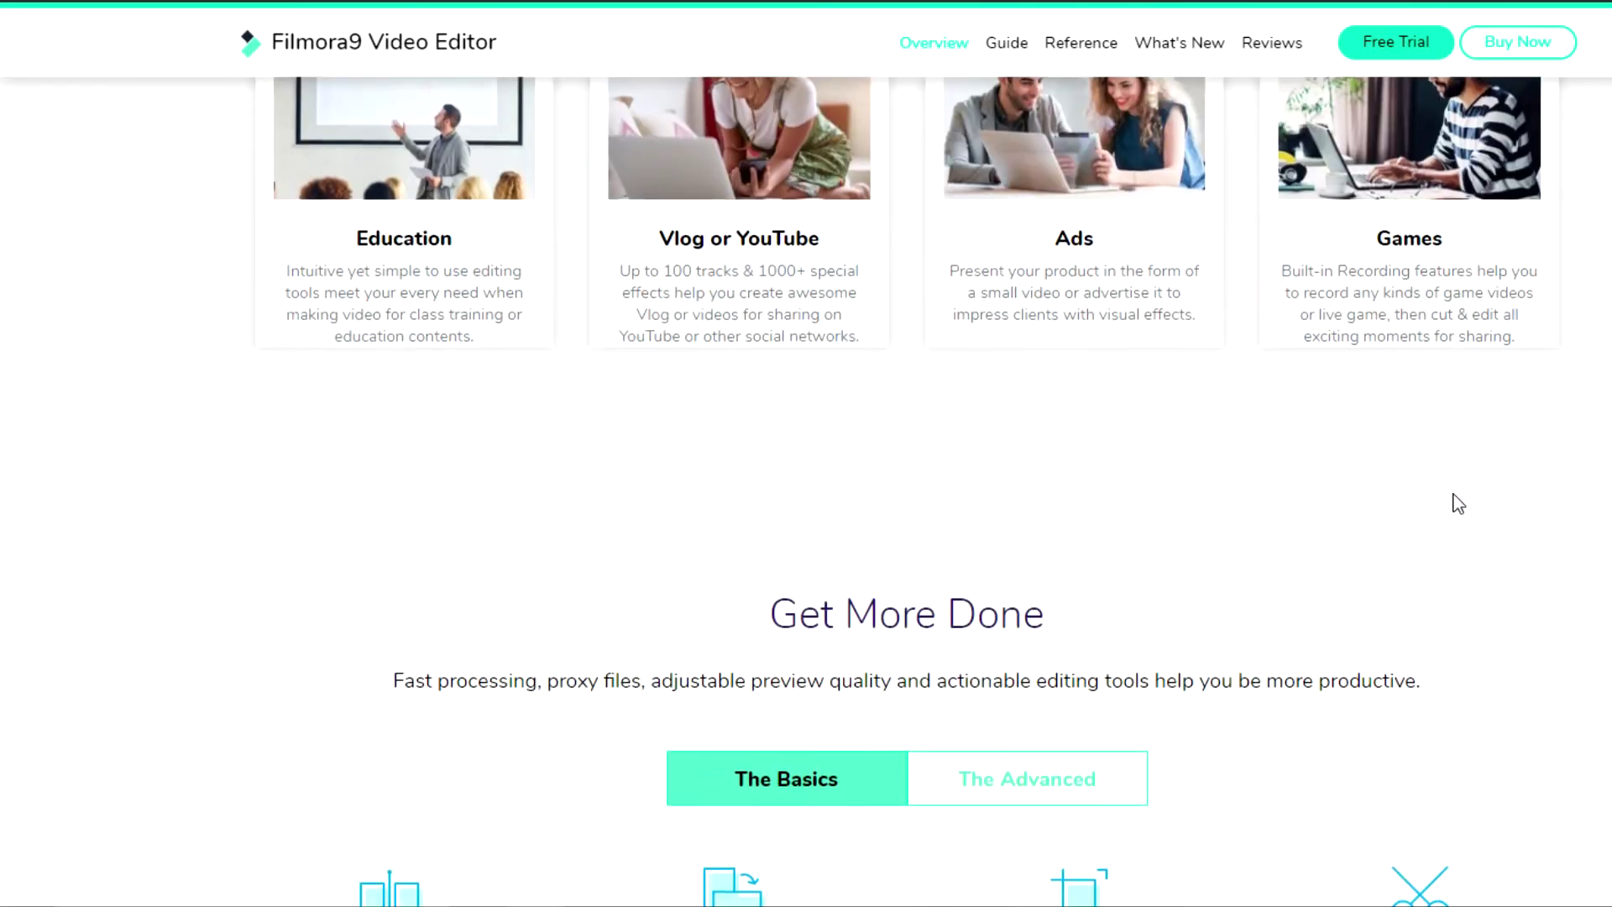
scroll(1457, 502, "down", 14)
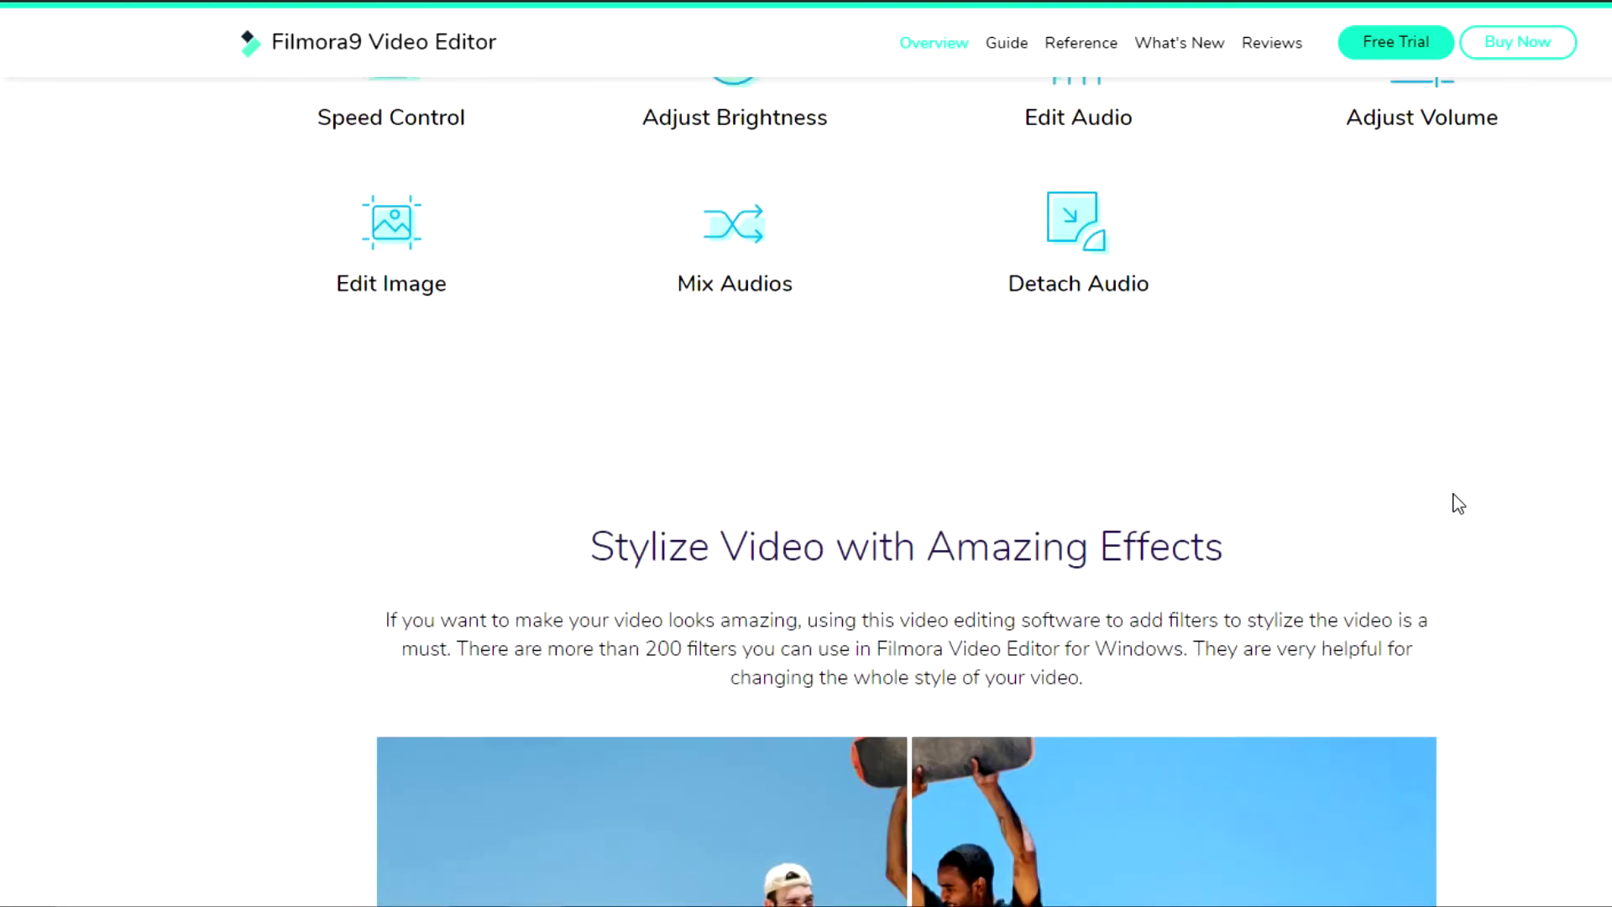
scroll(1458, 504, "down", 12)
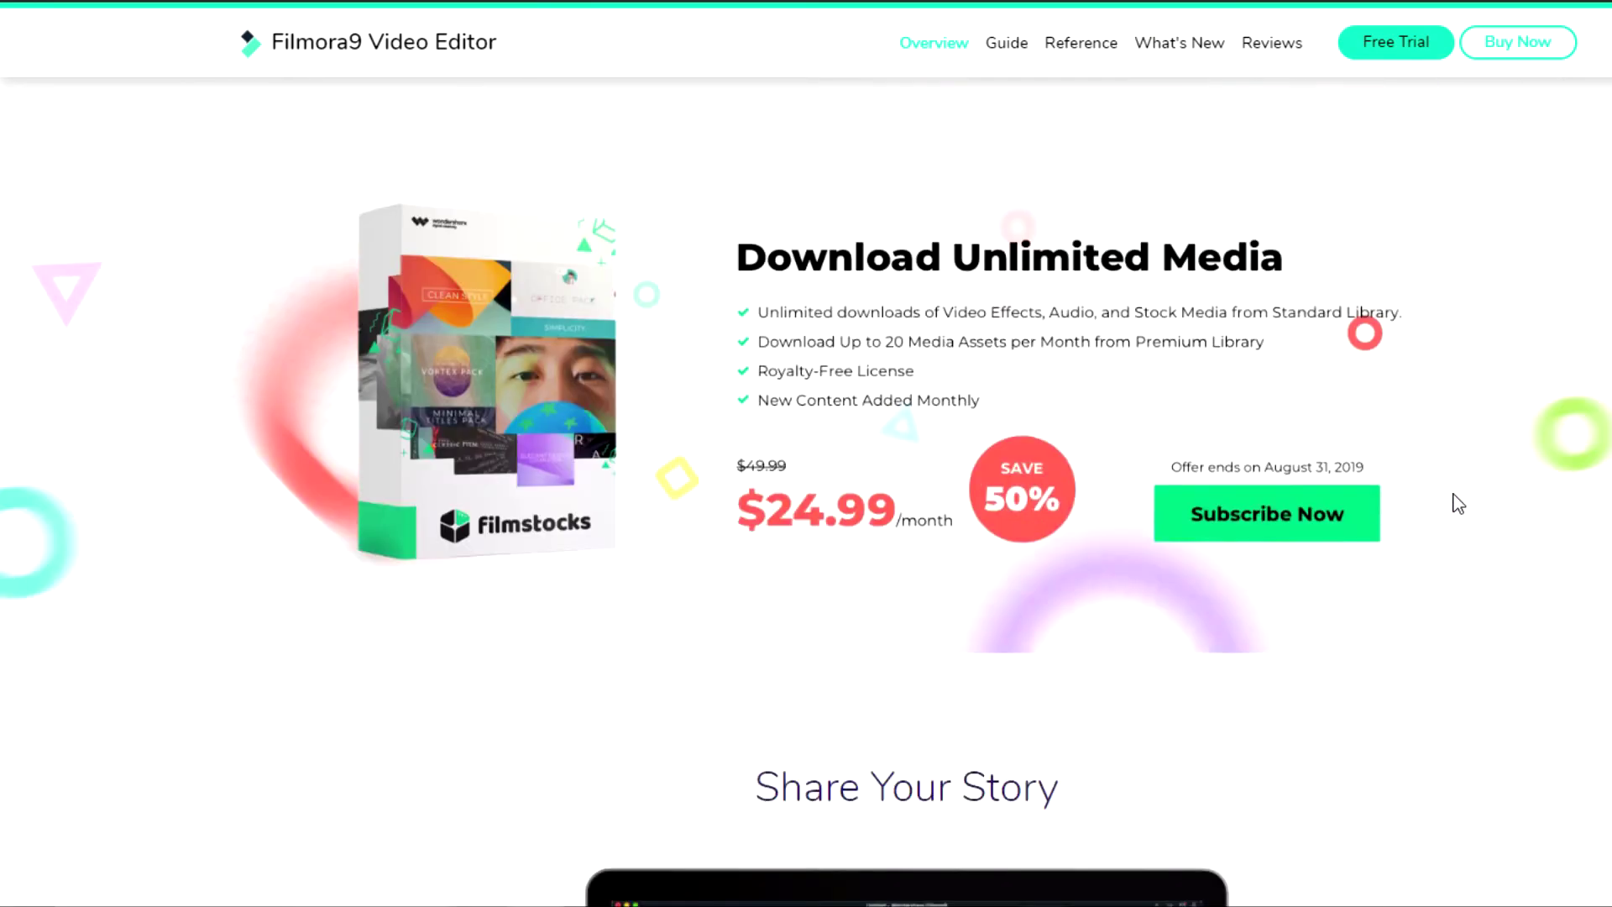
scroll(1457, 502, "down", 12)
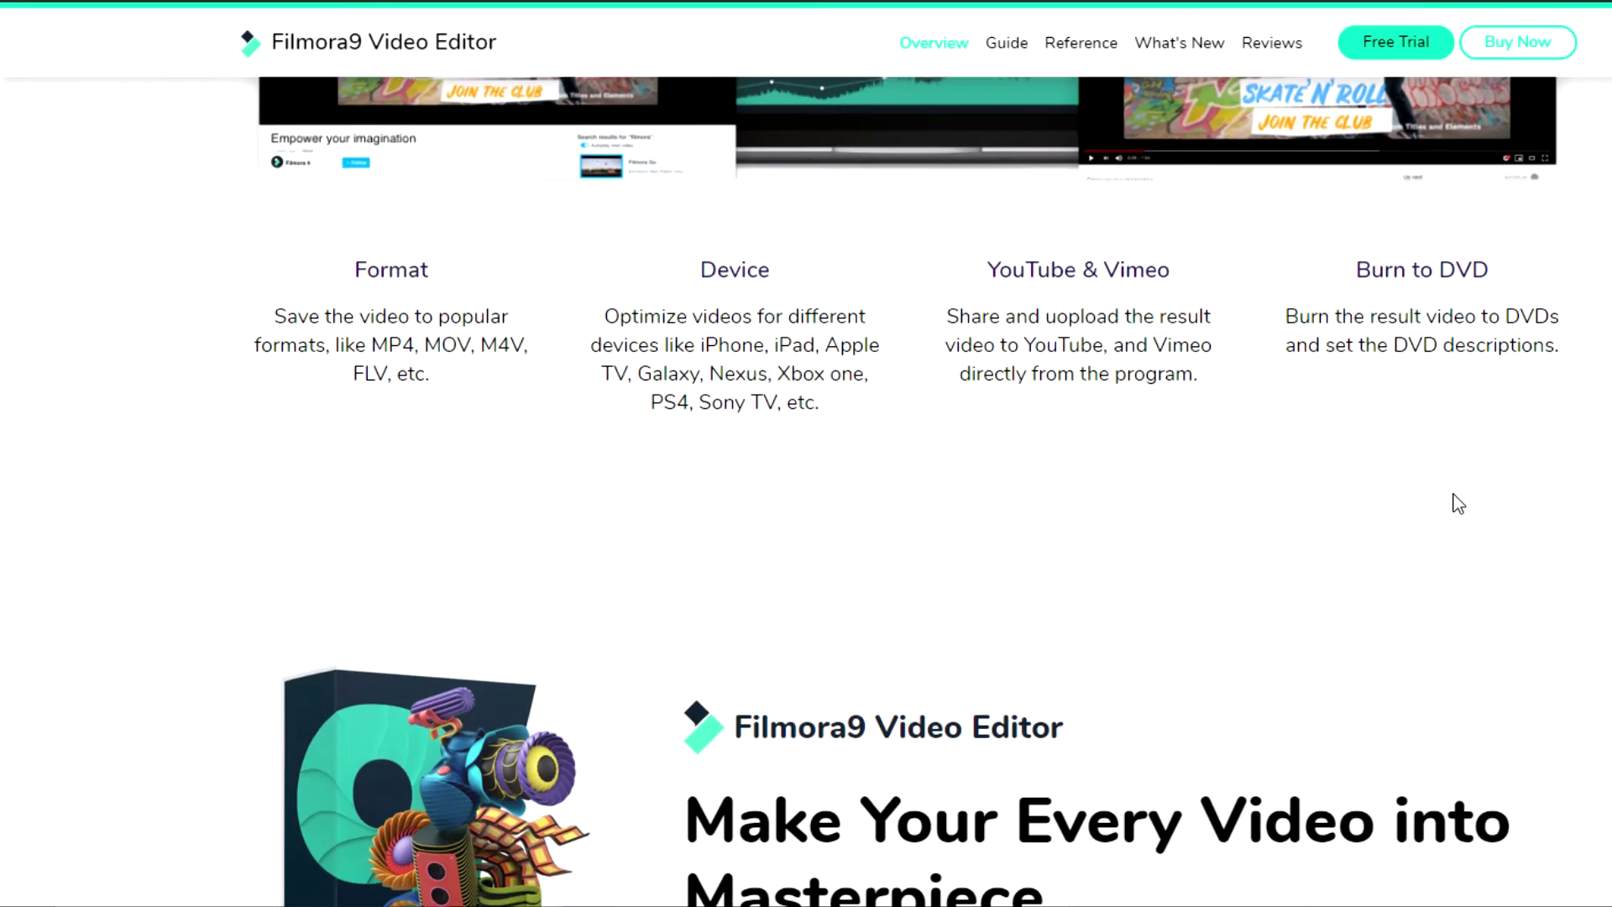
scroll(1458, 504, "down", 1)
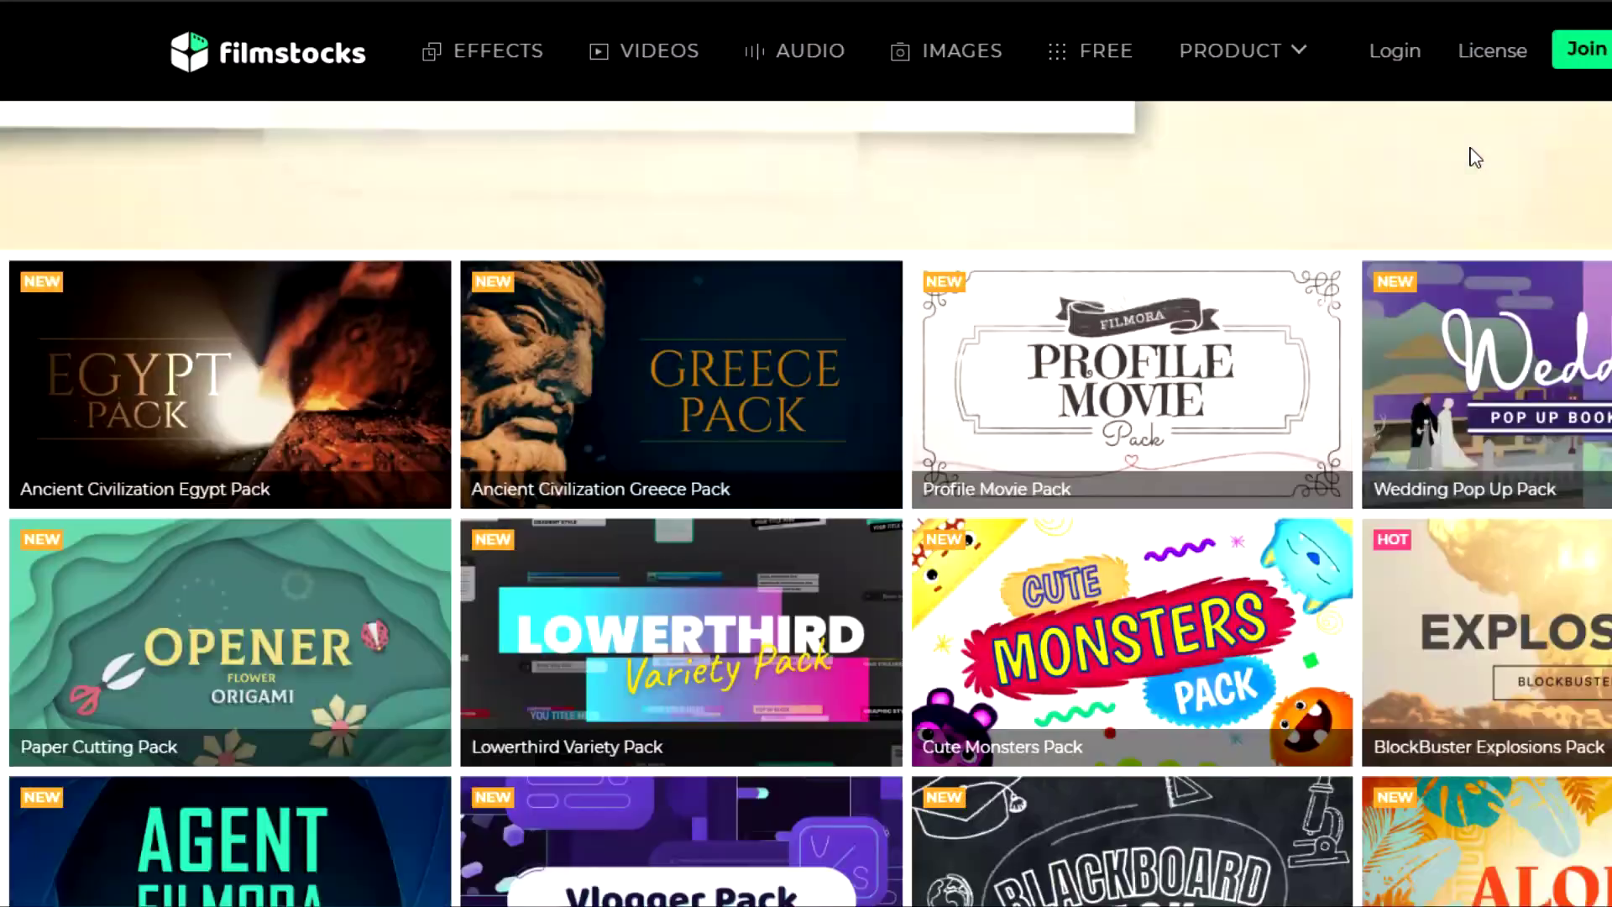
scroll(1469, 158, "down", 1)
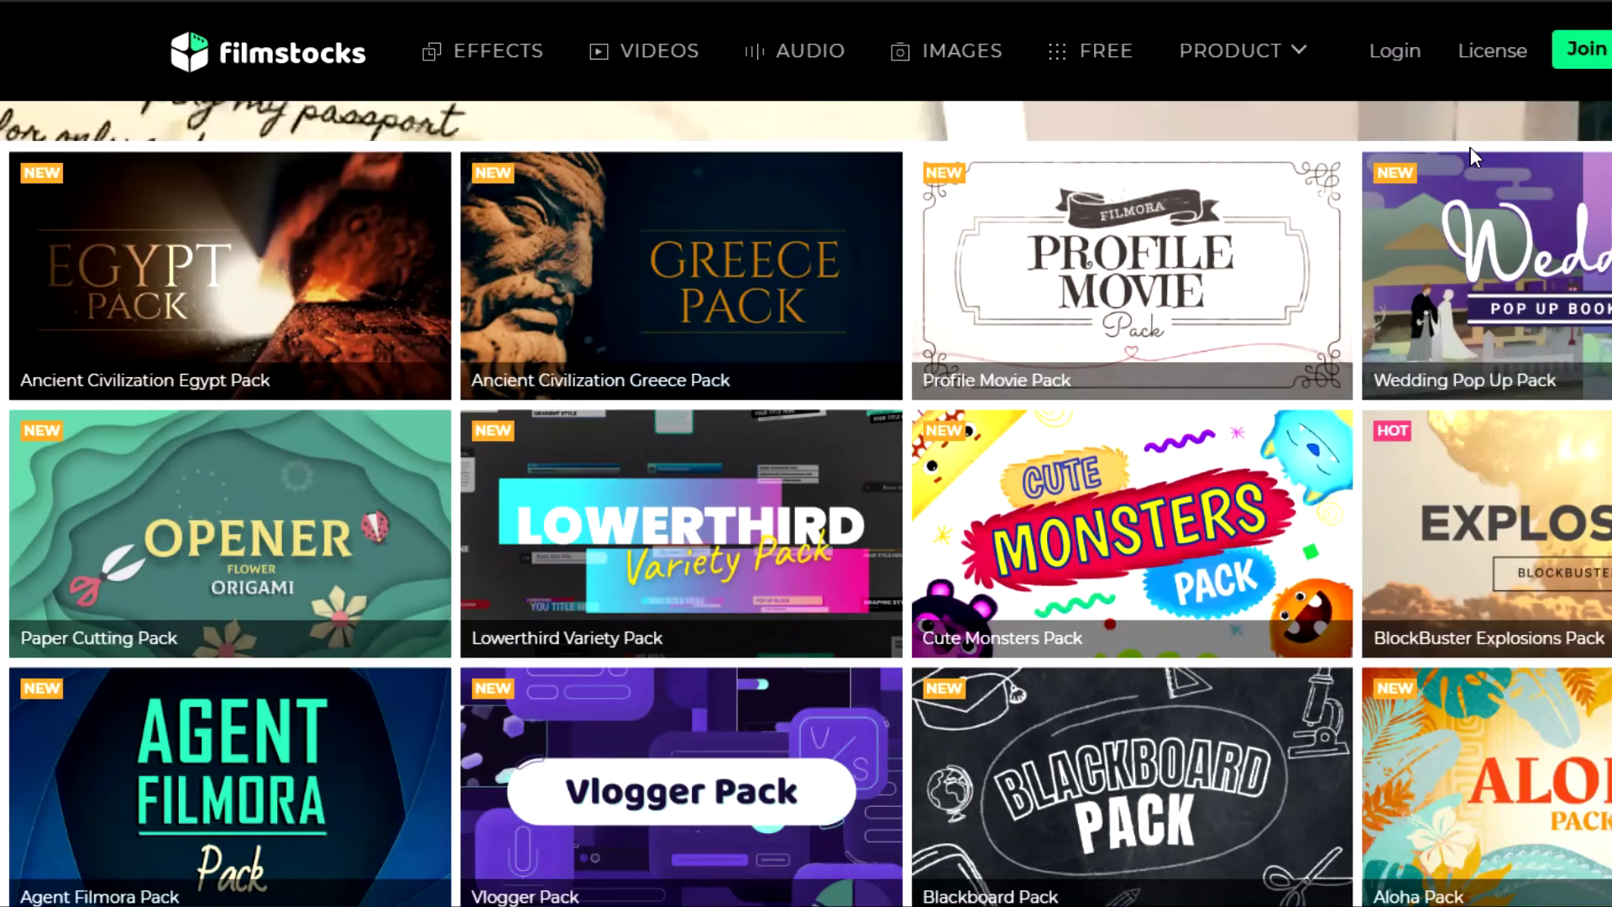
scroll(1464, 155, "down", 5)
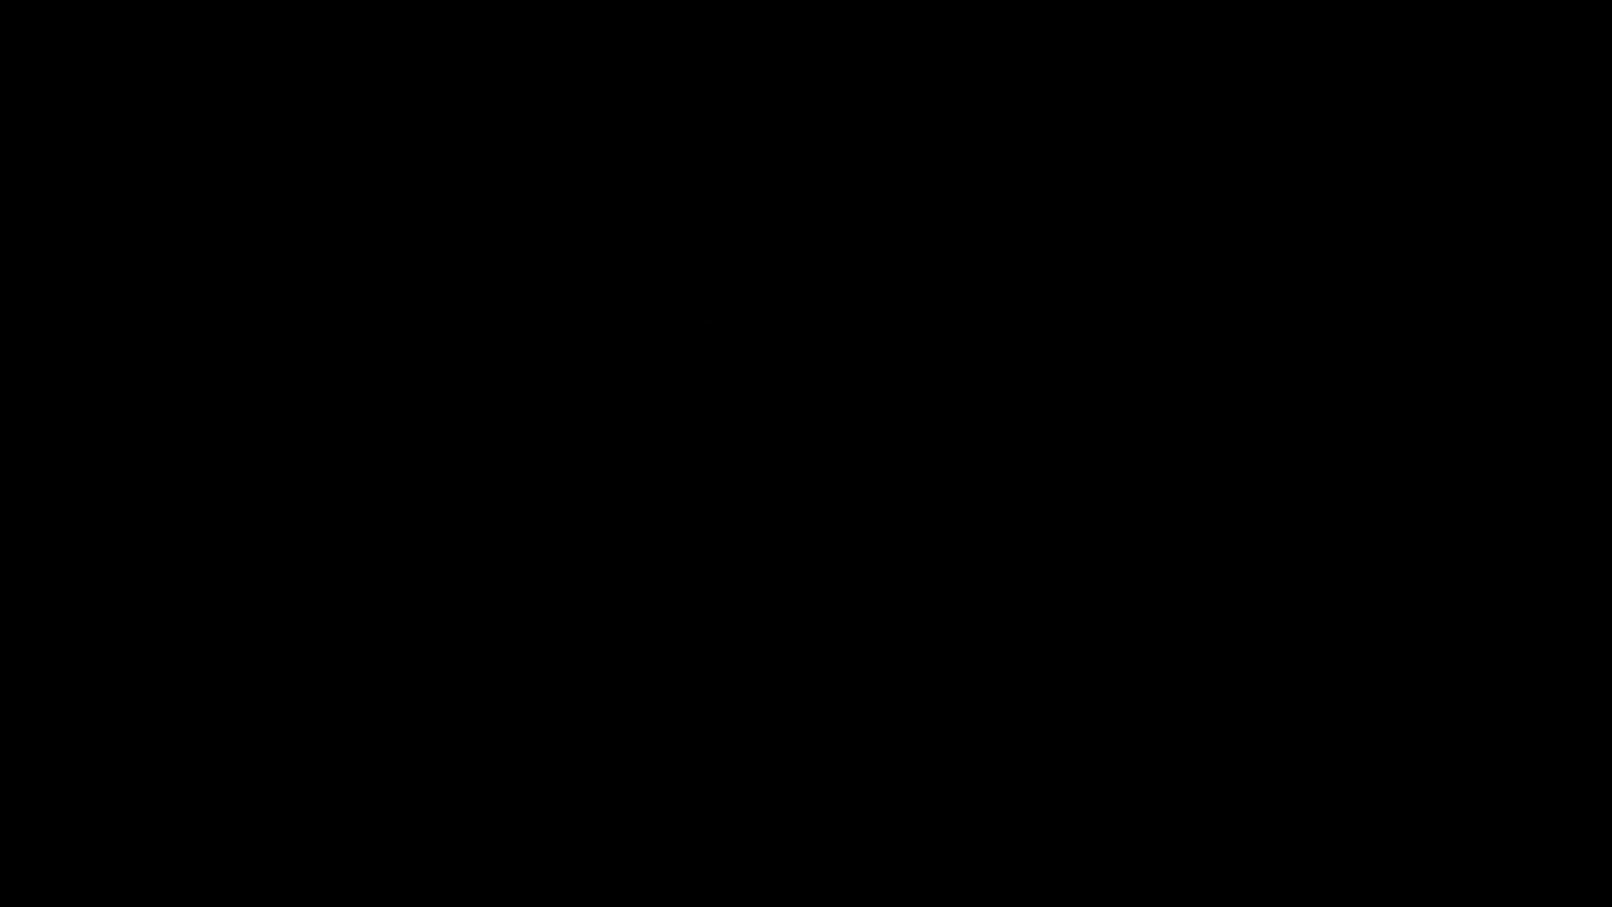